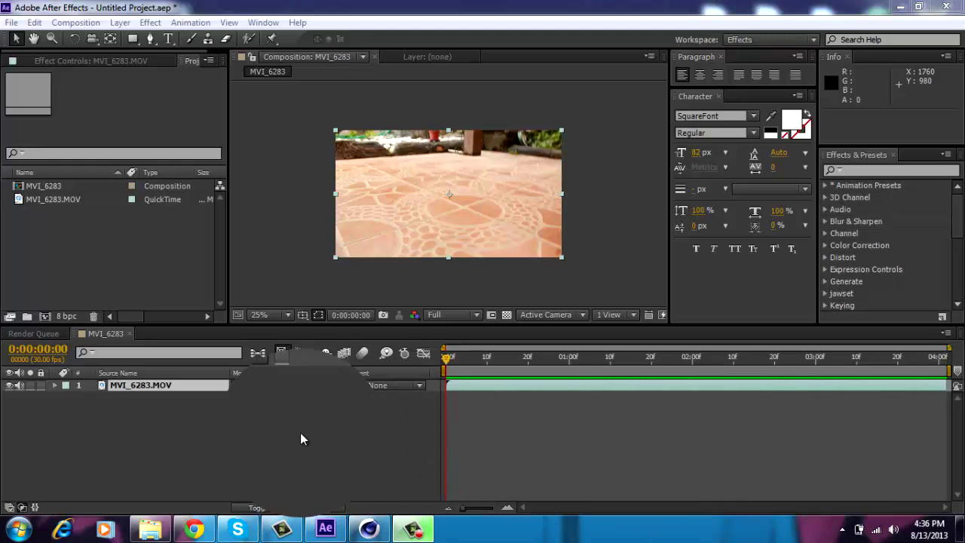
Review the YouTube tutorial page, then return to After Effects.
{"action": "left_click", "coordinate": [197, 530]}
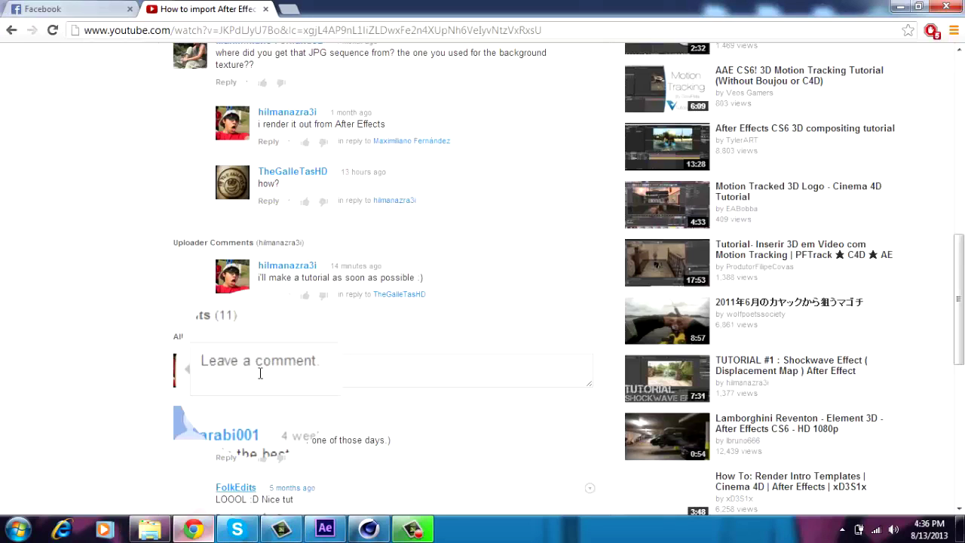
{"action": "scroll", "coordinate": [299, 113], "scroll_direction": "up", "scroll_amount": 2}
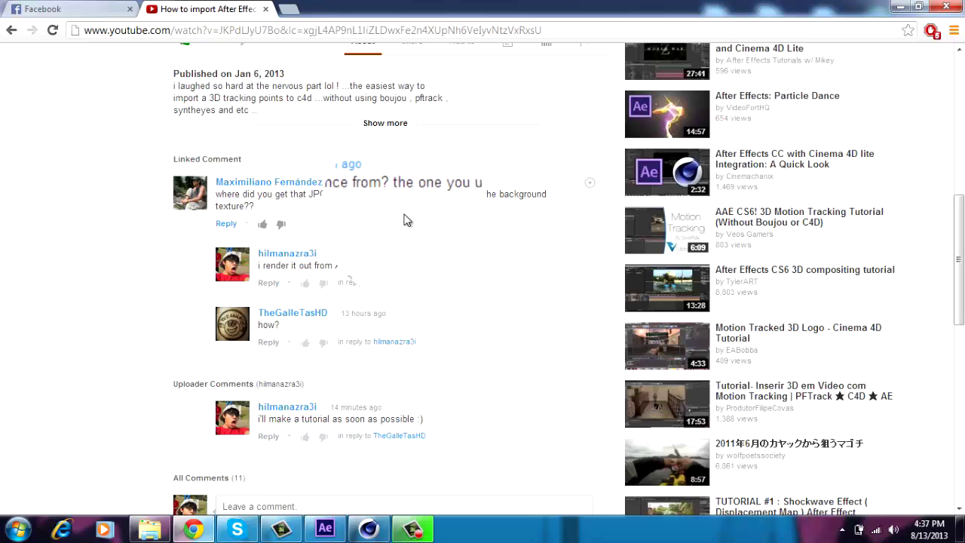
{"action": "scroll", "coordinate": [430, 212], "scroll_direction": "up", "scroll_amount": 4}
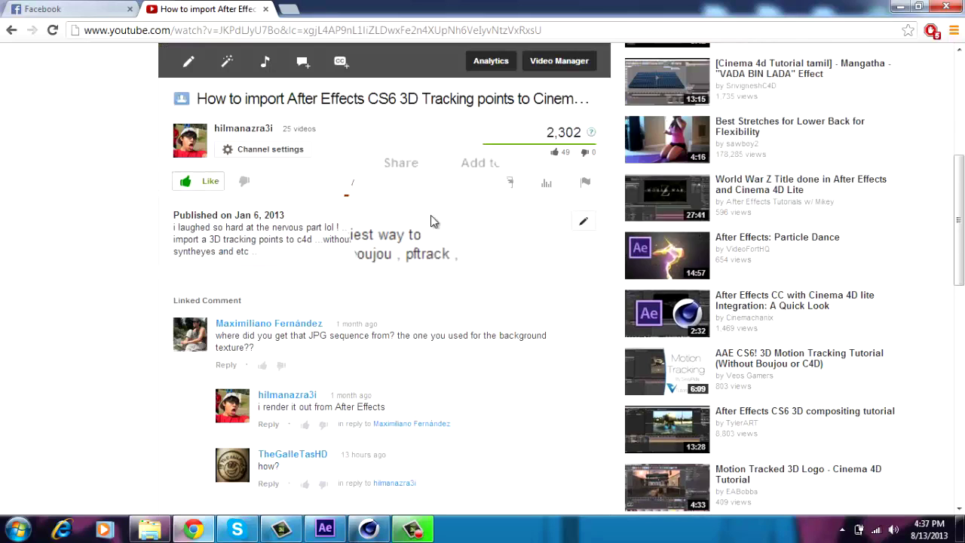
{"action": "scroll", "coordinate": [413, 258], "scroll_direction": "up", "scroll_amount": 1}
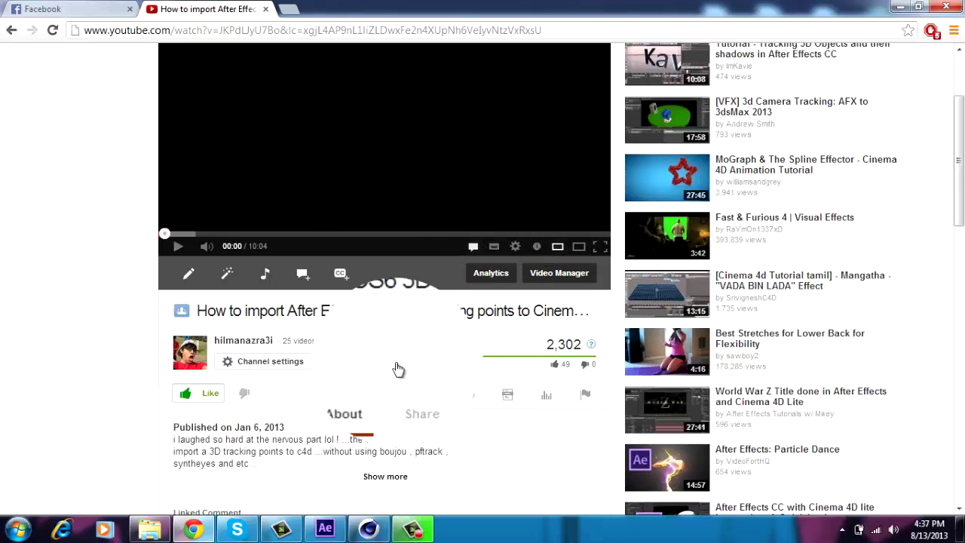
{"action": "scroll", "coordinate": [422, 302], "scroll_direction": "down", "scroll_amount": 3}
{"action": "scroll", "coordinate": [450, 227], "scroll_direction": "up", "scroll_amount": 2}
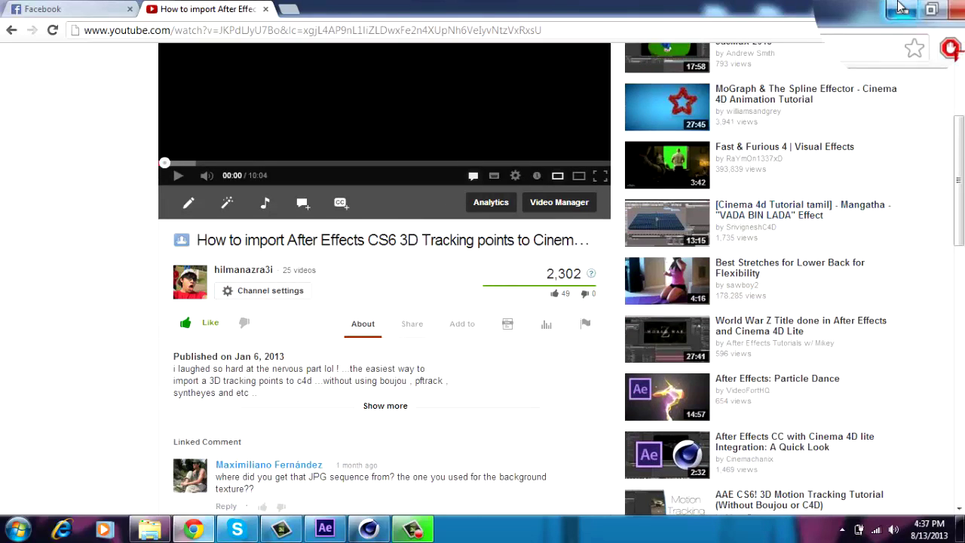
{"action": "left_click", "coordinate": [902, 8]}
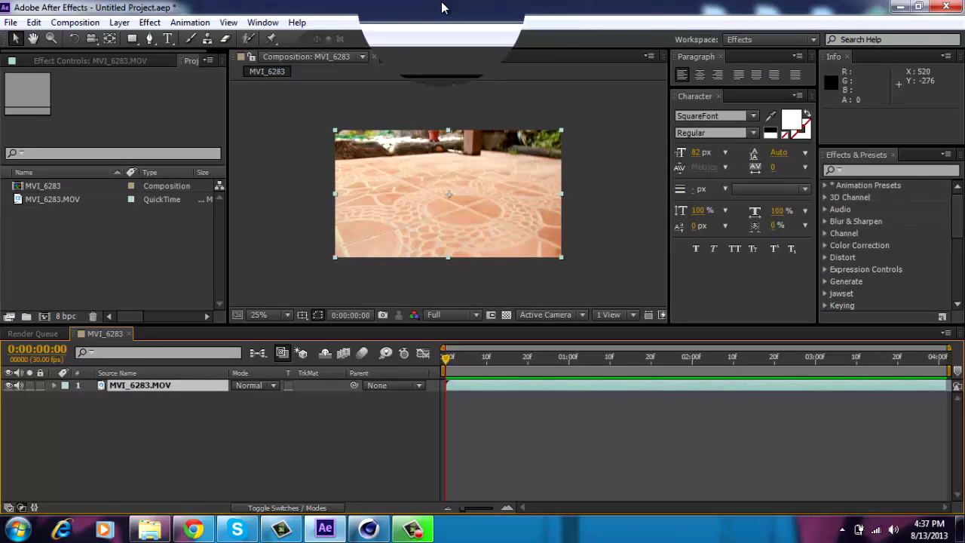
Check the MVI_6283.MOV footage details and scrub through it to preview.
{"action": "left_click", "coordinate": [41, 211]}
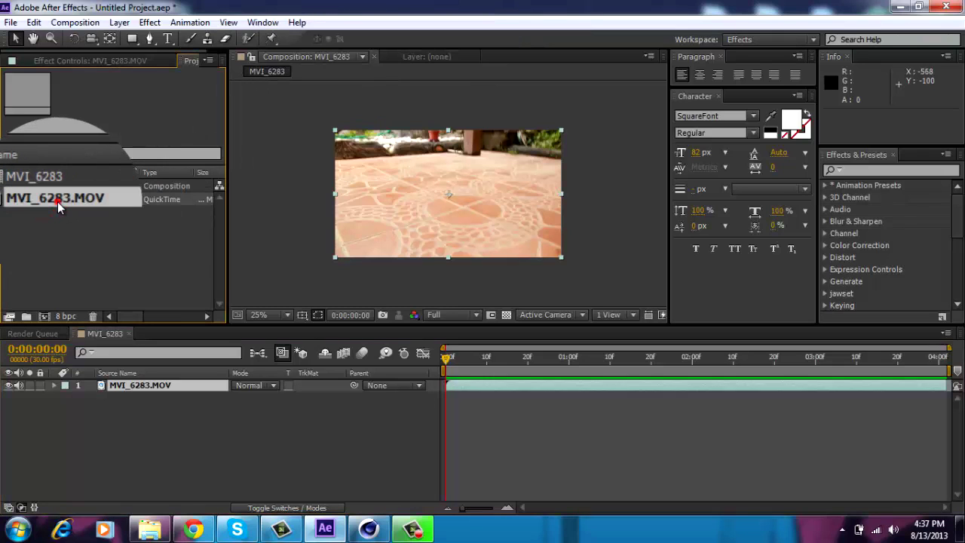
{"action": "left_click", "coordinate": [164, 426]}
{"action": "left_click_drag", "start_coordinate": [447, 358], "coordinate": [589, 407]}
{"action": "left_click_drag", "start_coordinate": [503, 406], "coordinate": [446, 381]}
Queue MVI_6283 with JPEG Sequence output at quality 5 (Medium), Baseline (Standard).
{"action": "left_click", "coordinate": [76, 22]}
{"action": "left_click", "coordinate": [105, 128]}
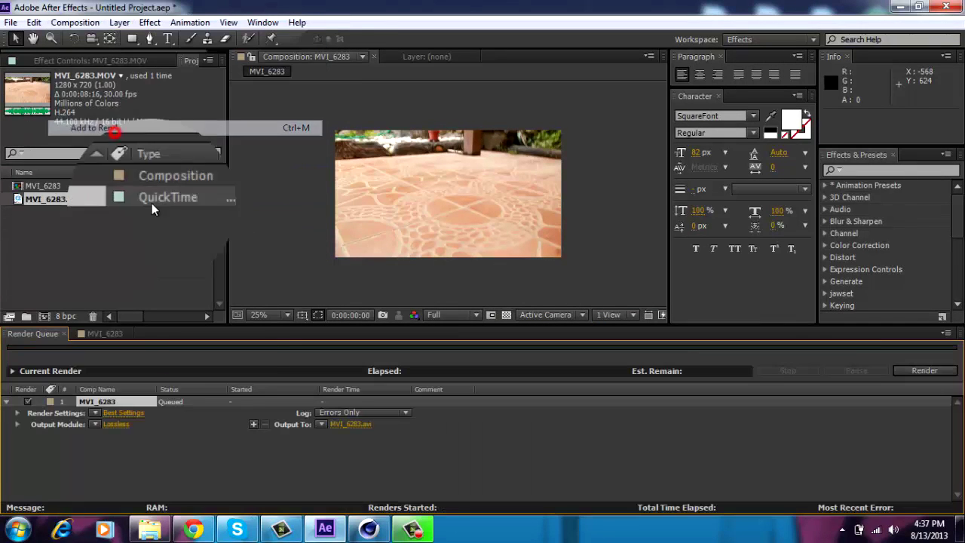
{"action": "left_click", "coordinate": [115, 425]}
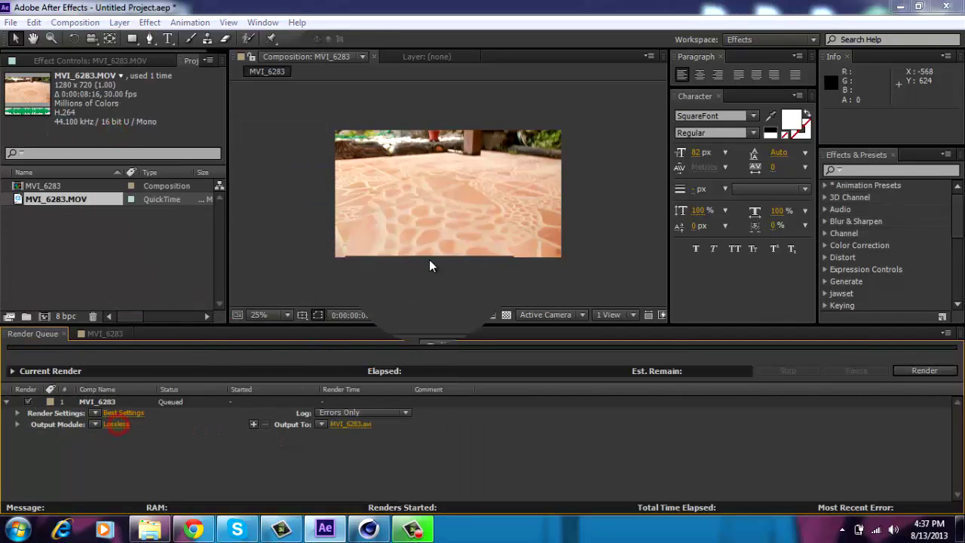
{"action": "left_click", "coordinate": [461, 96]}
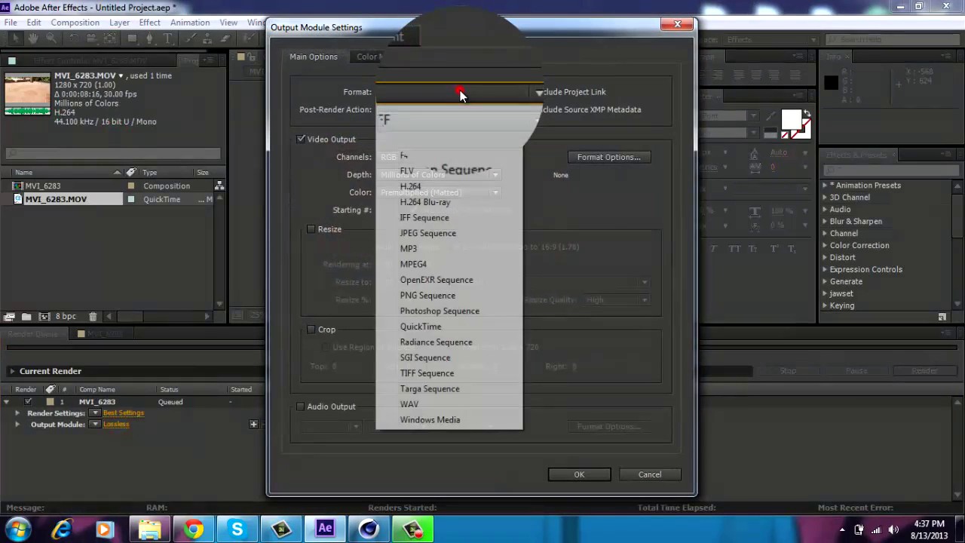
{"action": "left_click", "coordinate": [427, 226]}
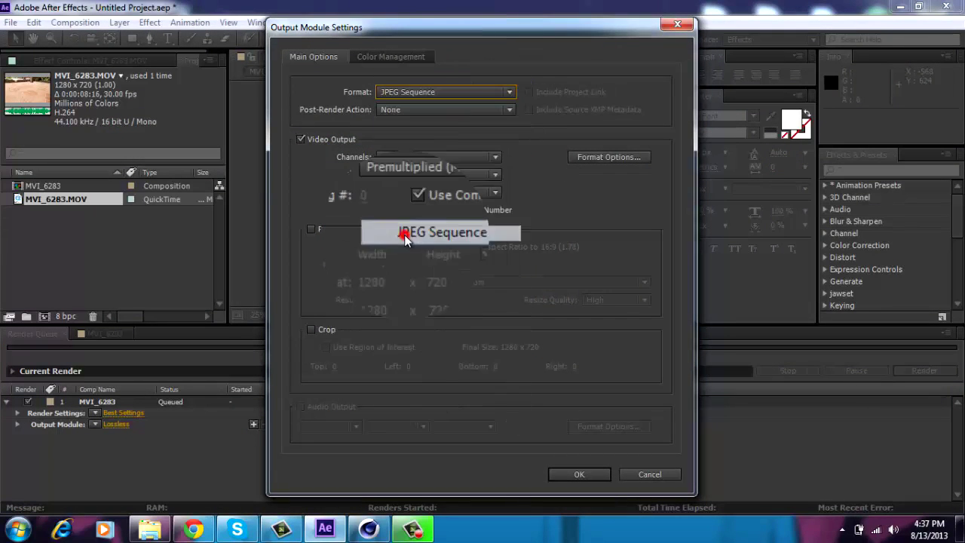
{"action": "left_click", "coordinate": [610, 158]}
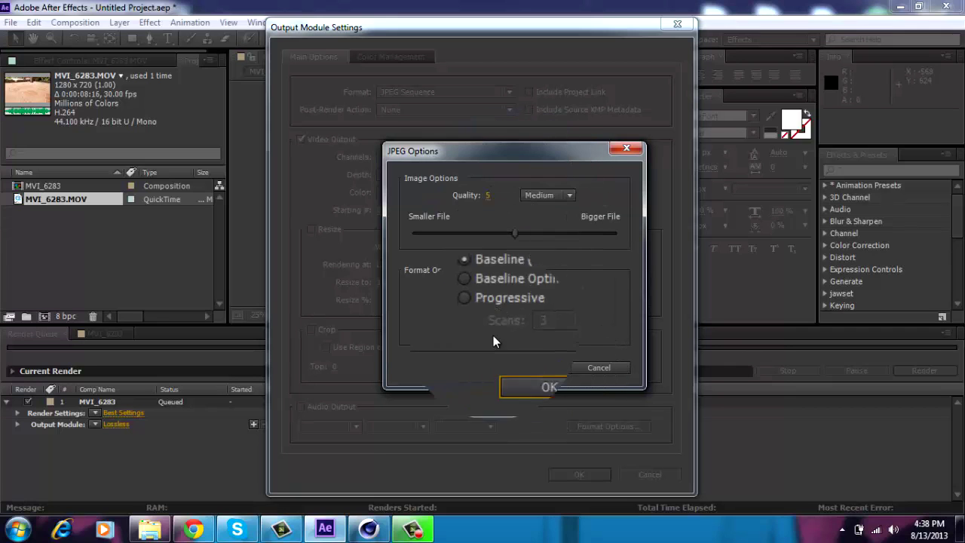
{"action": "left_click", "coordinate": [532, 381]}
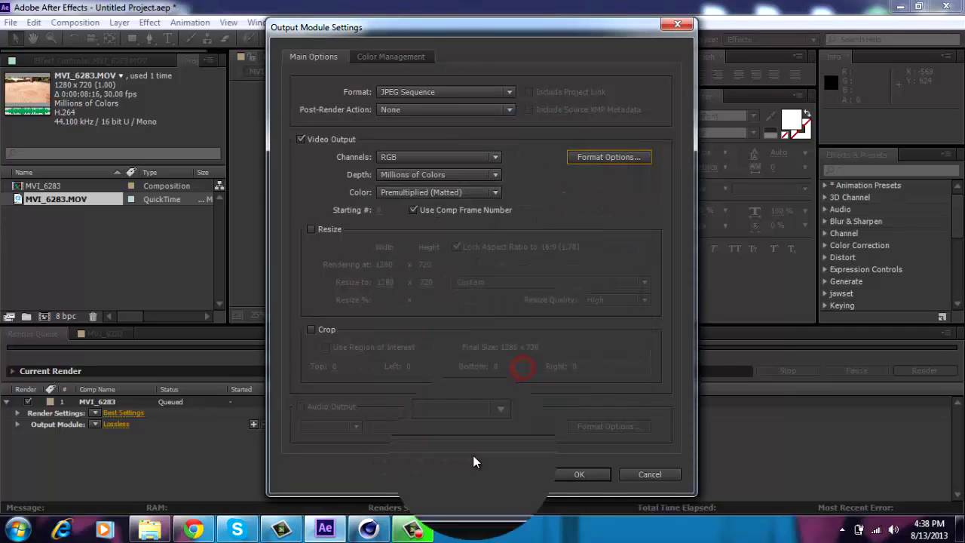
Save the MVI_6283_[#####].jpg output into a new Desktop folder named 'Tits 2'.
{"action": "left_click", "coordinate": [590, 470]}
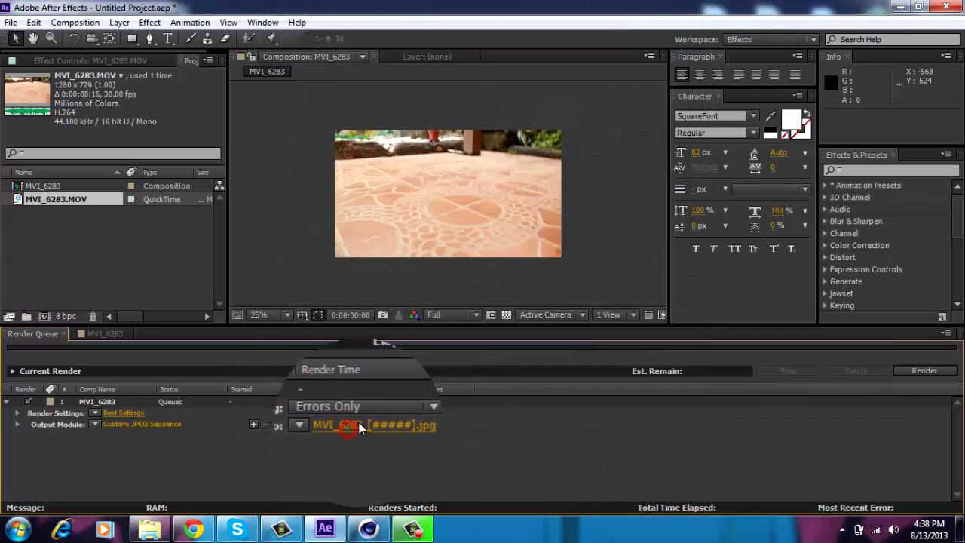
{"action": "left_click", "coordinate": [347, 430]}
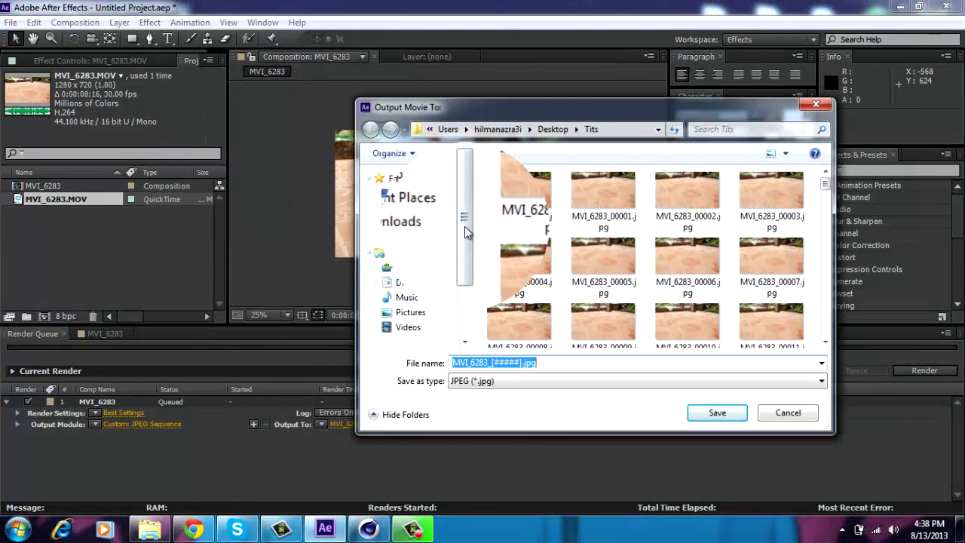
{"action": "left_click", "coordinate": [555, 130]}
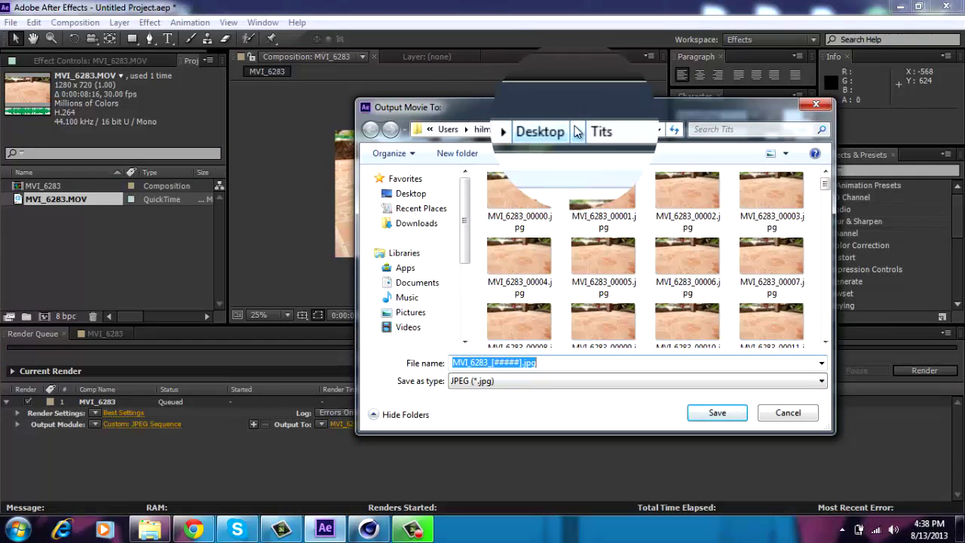
{"action": "left_click", "coordinate": [544, 132]}
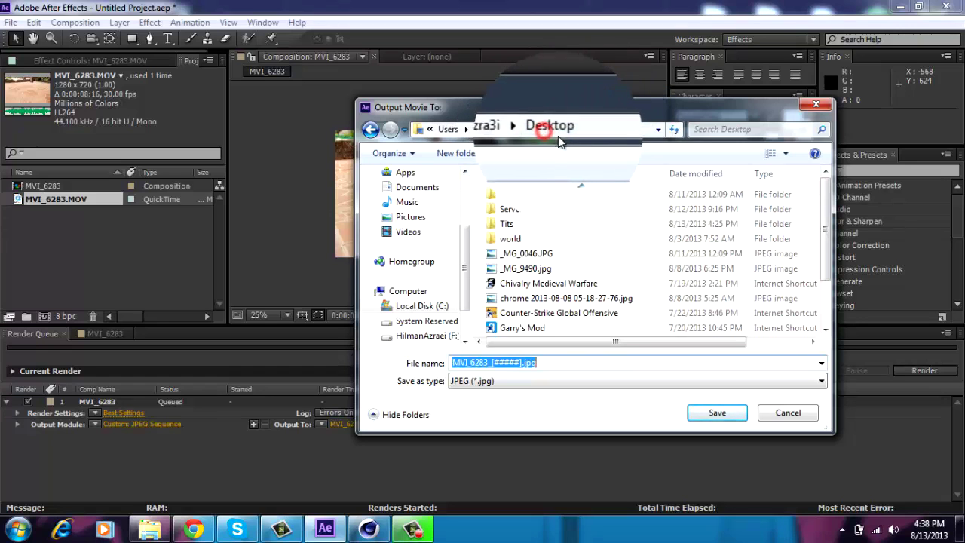
{"action": "left_click", "coordinate": [466, 156]}
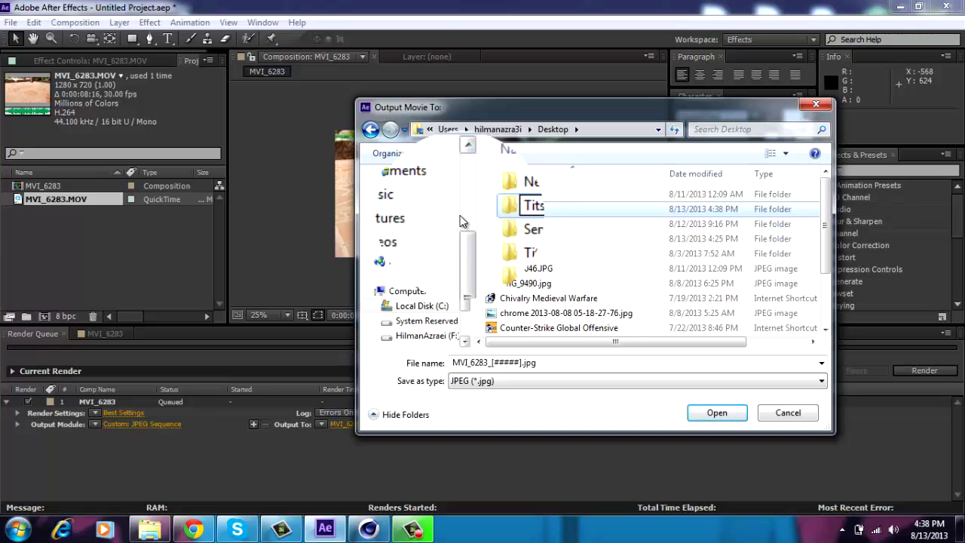
{"action": "type", "text": "Tits 2"}
{"action": "key", "text": "Return"}
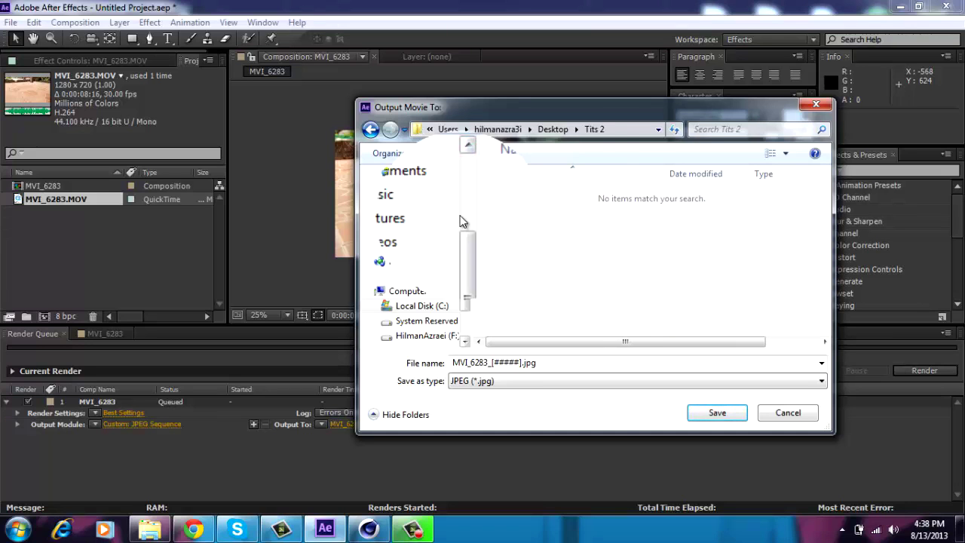
{"action": "left_click", "coordinate": [733, 410]}
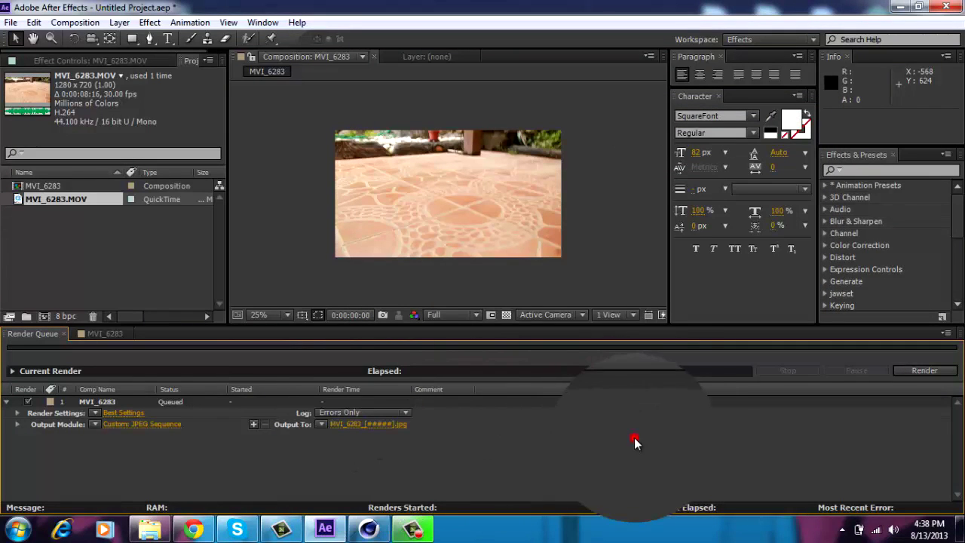
Render the queued MVI_6283 JPEG sequence to completion, then minimize After Effects.
{"action": "left_click", "coordinate": [431, 315]}
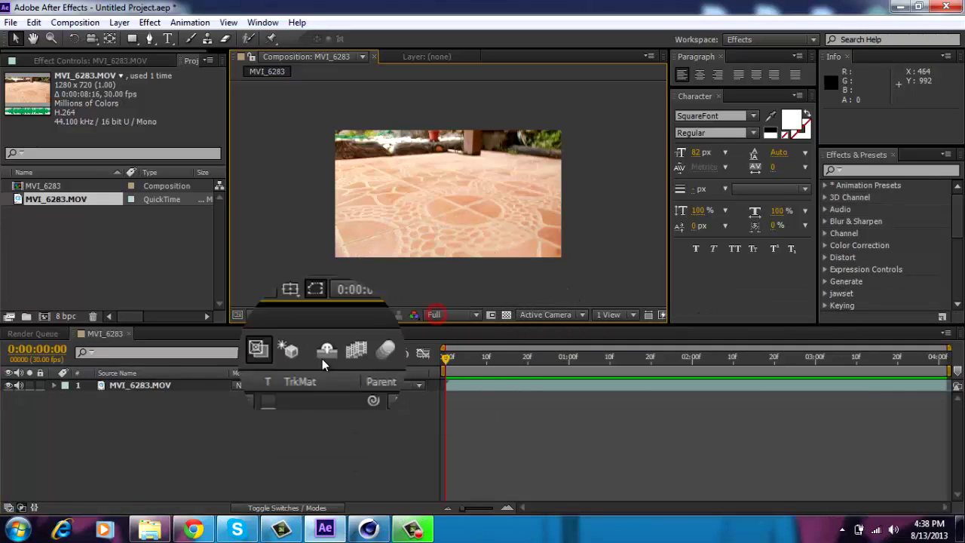
{"action": "left_click", "coordinate": [32, 334]}
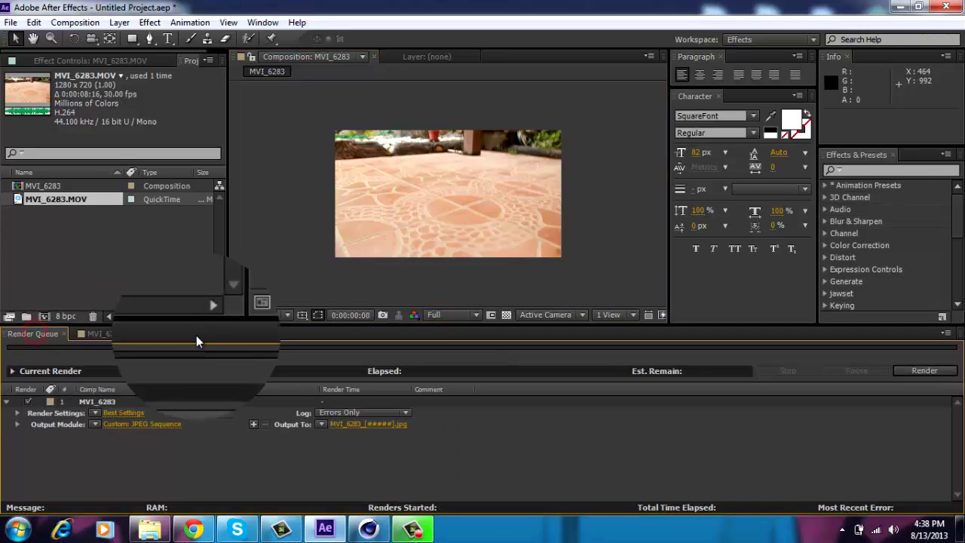
{"action": "left_click", "coordinate": [930, 375]}
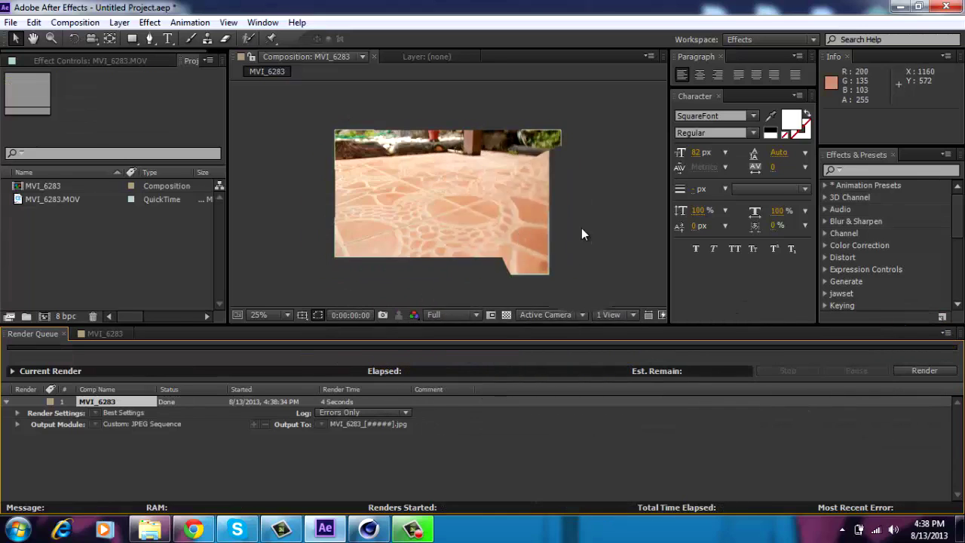
{"action": "left_click", "coordinate": [898, 7]}
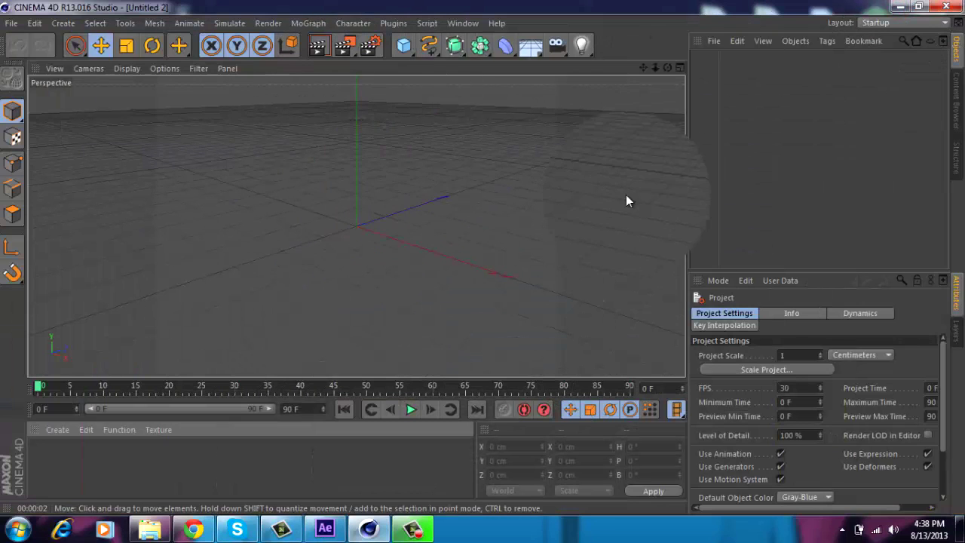
Change the render output from 800 wide to 1280 × 720 and close Render Settings.
{"action": "left_click", "coordinate": [364, 46]}
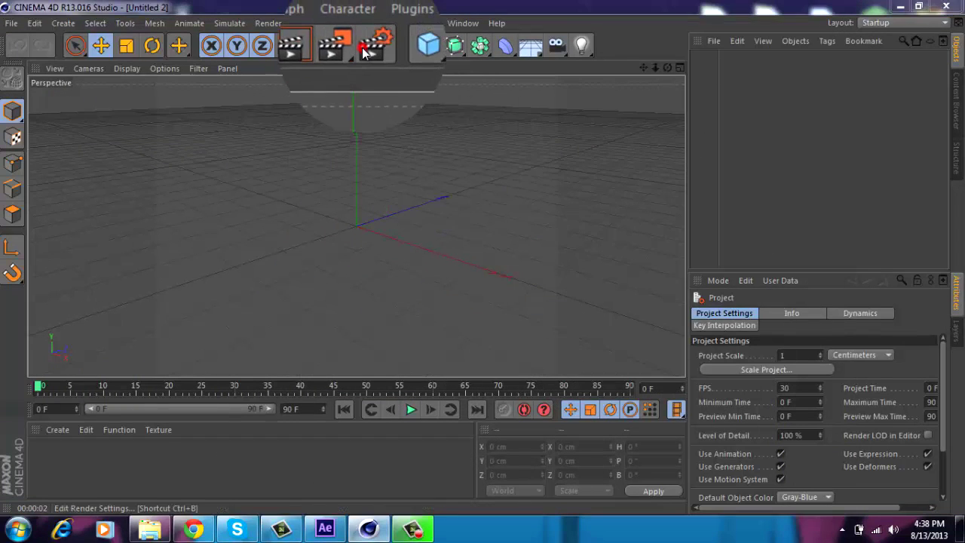
{"action": "left_click", "coordinate": [315, 149]}
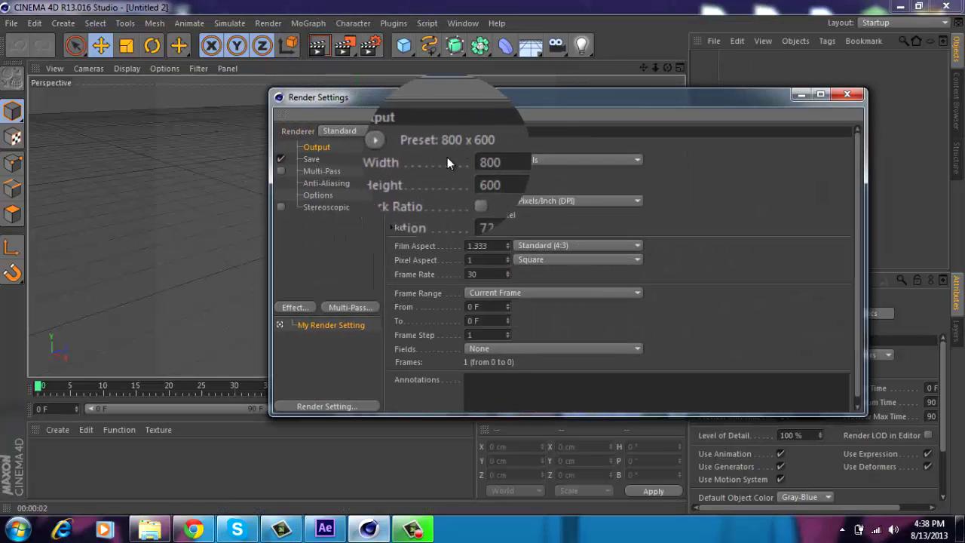
{"action": "double_click", "coordinate": [490, 160]}
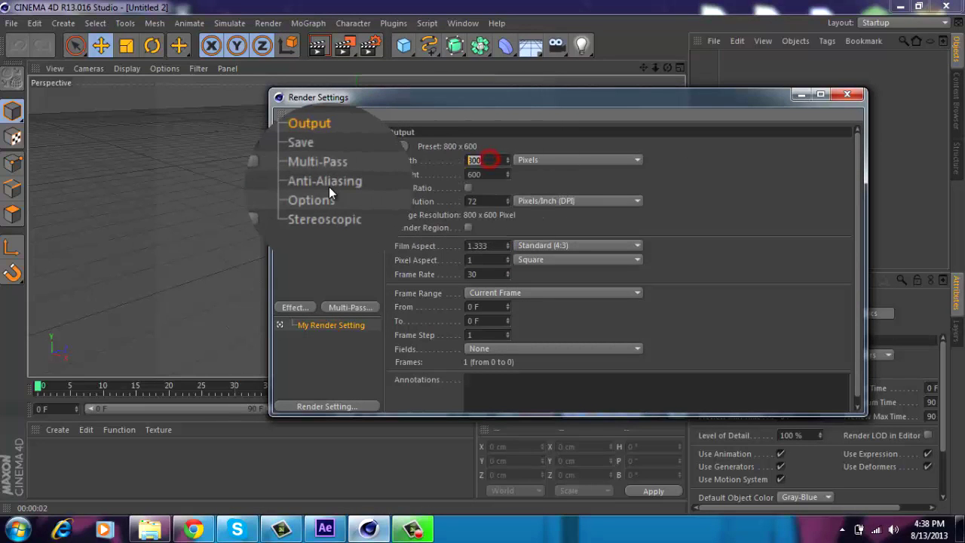
{"action": "type", "text": "1280"}
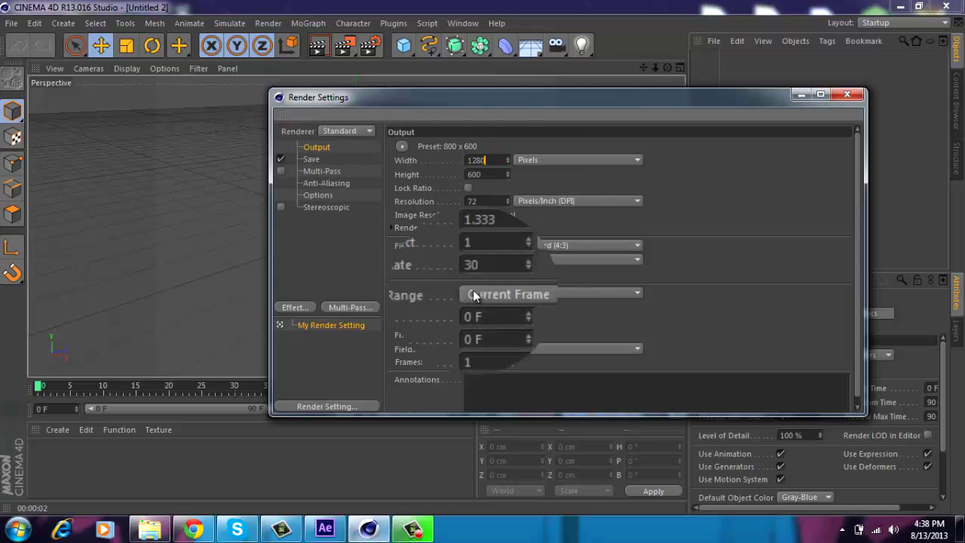
{"action": "double_click", "coordinate": [501, 175]}
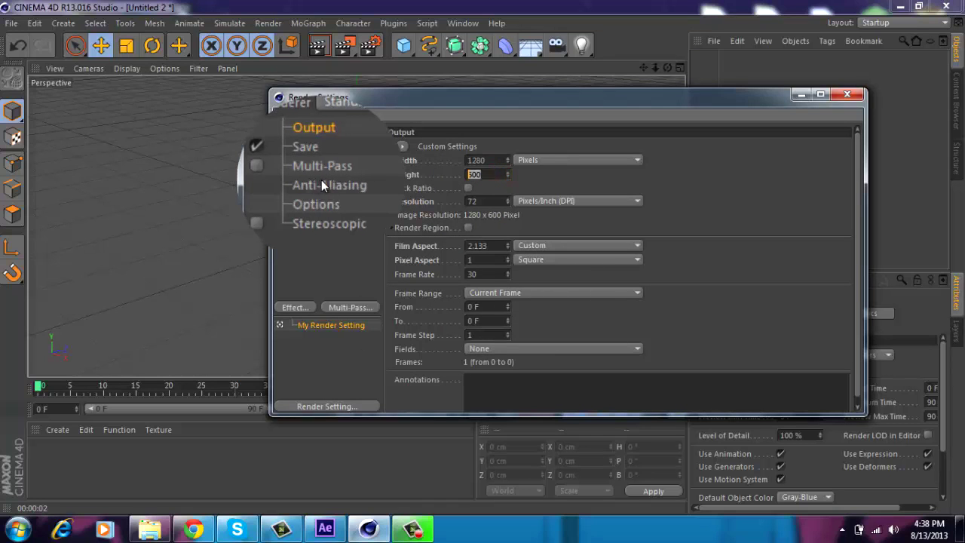
{"action": "type", "text": "720"}
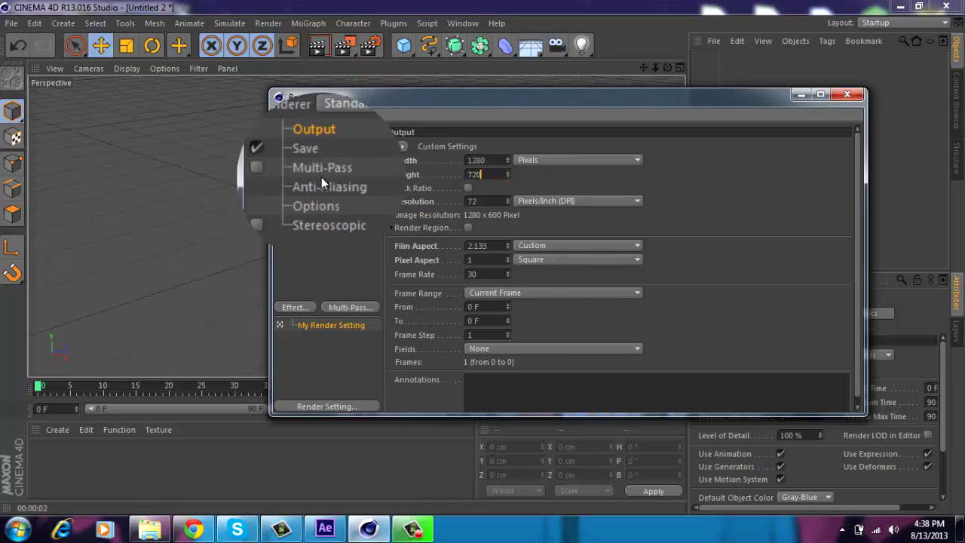
{"action": "left_click", "coordinate": [739, 233]}
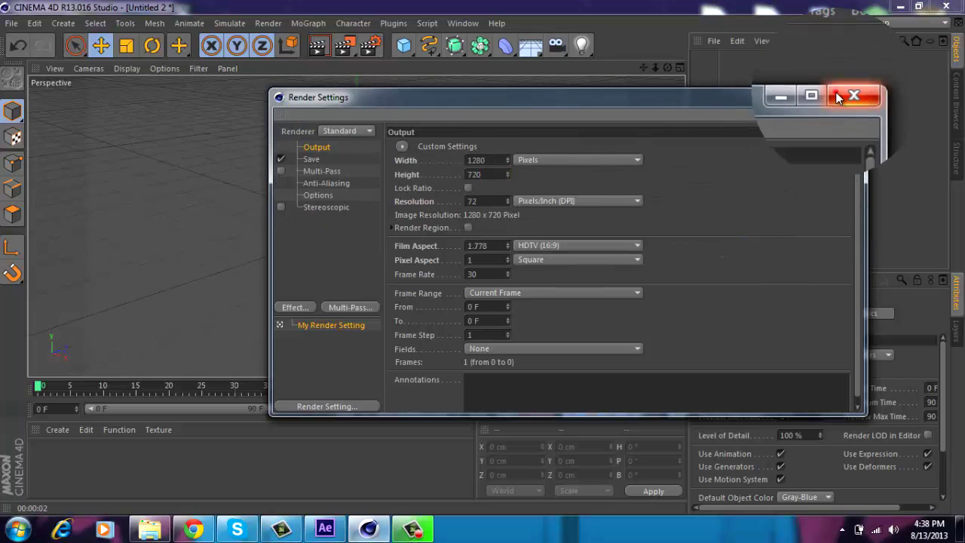
{"action": "left_click", "coordinate": [846, 94]}
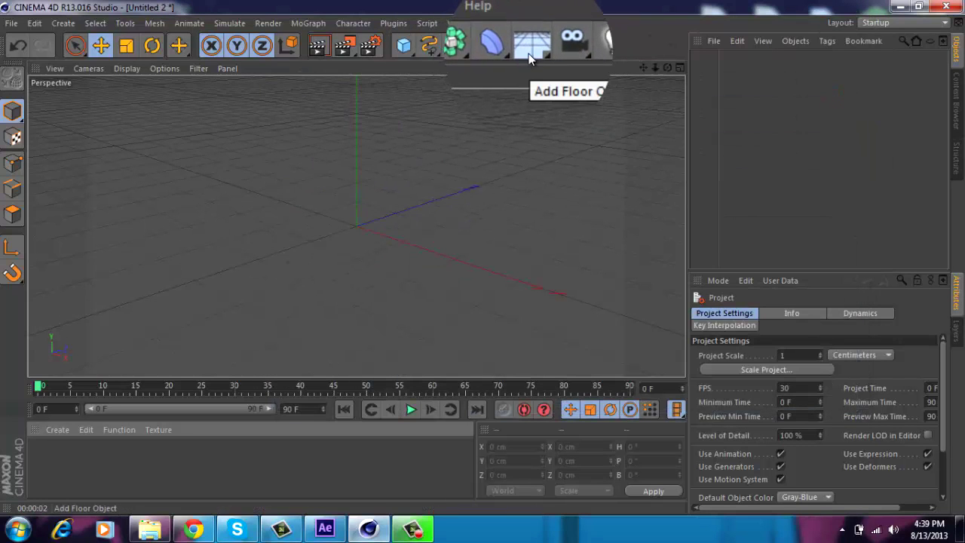
Add a Background object from the Floor flyout, then clear the selection.
{"action": "left_click", "coordinate": [528, 54]}
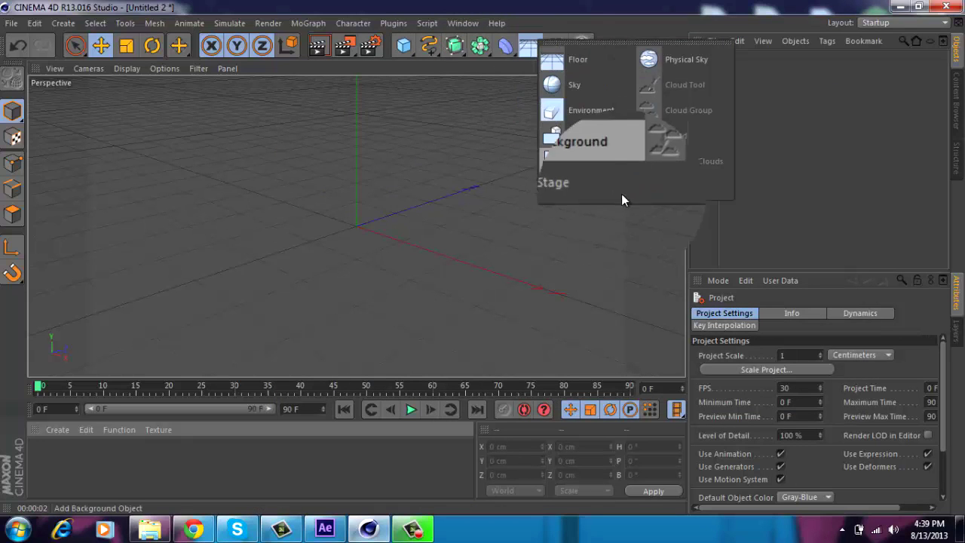
{"action": "left_click", "coordinate": [586, 169]}
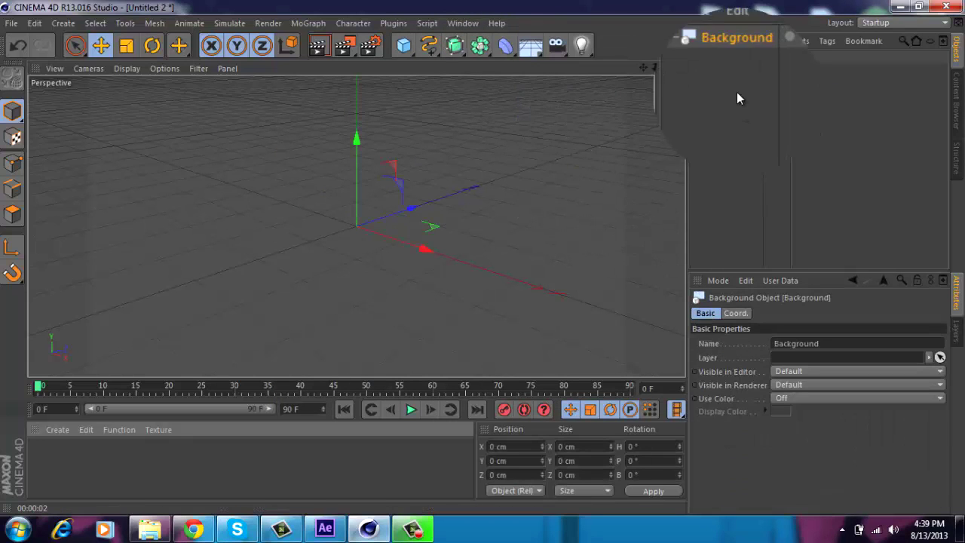
{"action": "left_click", "coordinate": [729, 60]}
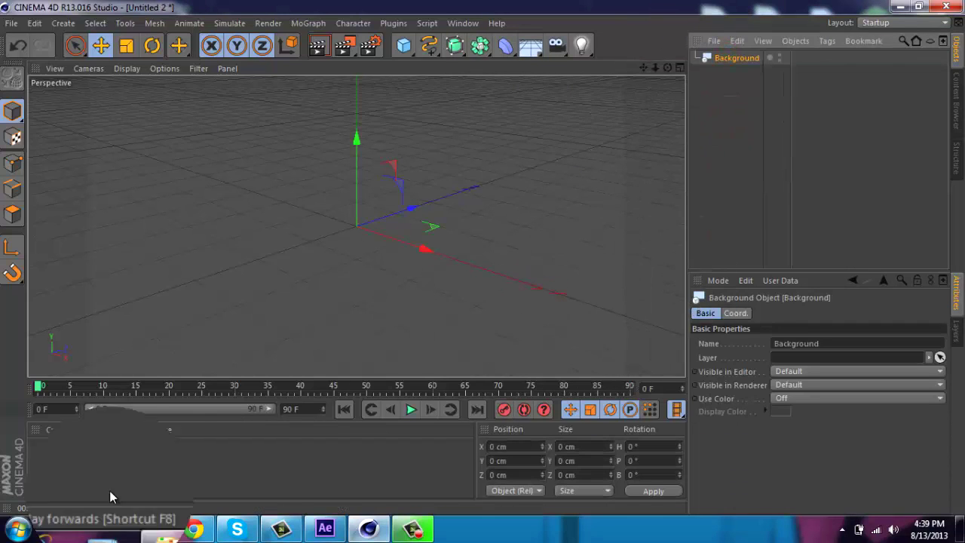
{"action": "left_click", "coordinate": [132, 472]}
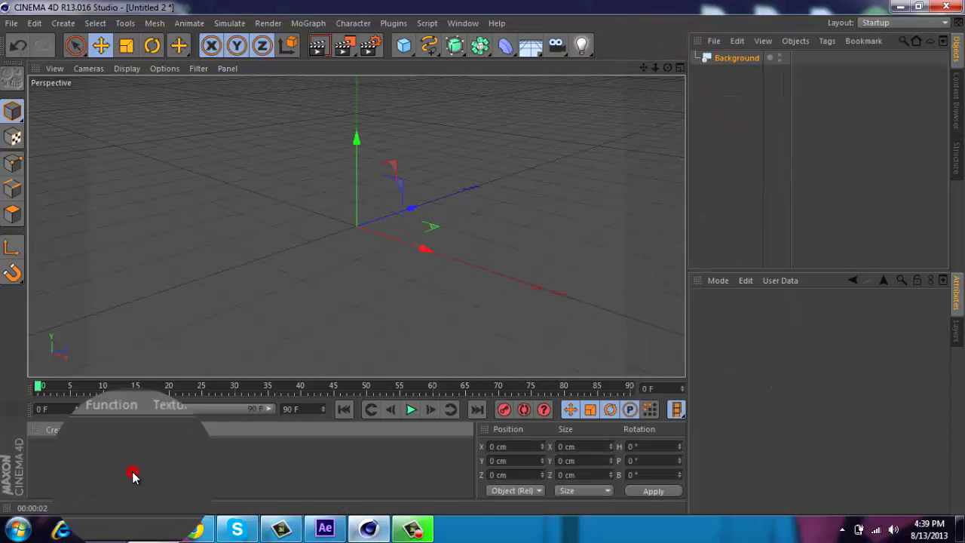
Create material 'Mat', uncheck its Specular channel, and return to the Color channel.
{"action": "left_click", "coordinate": [65, 436]}
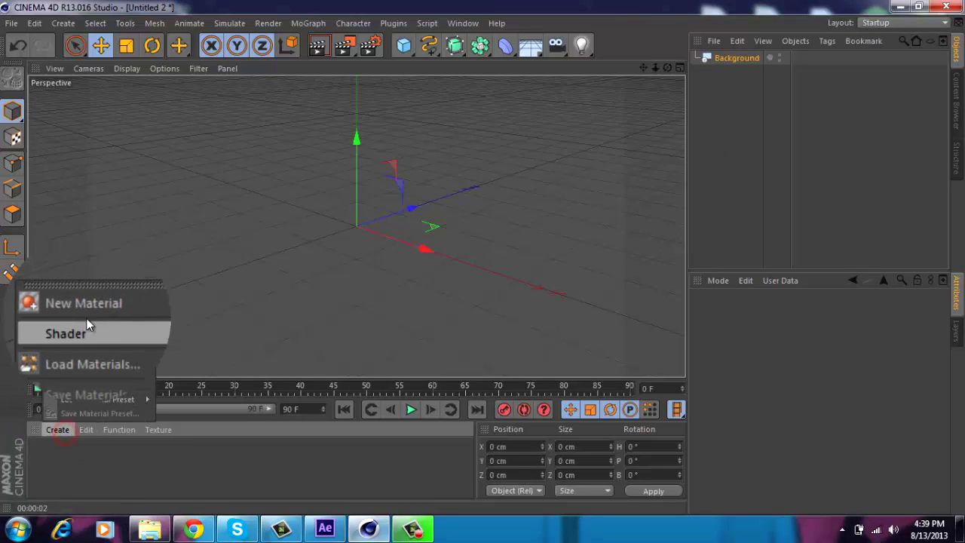
{"action": "left_click", "coordinate": [87, 310]}
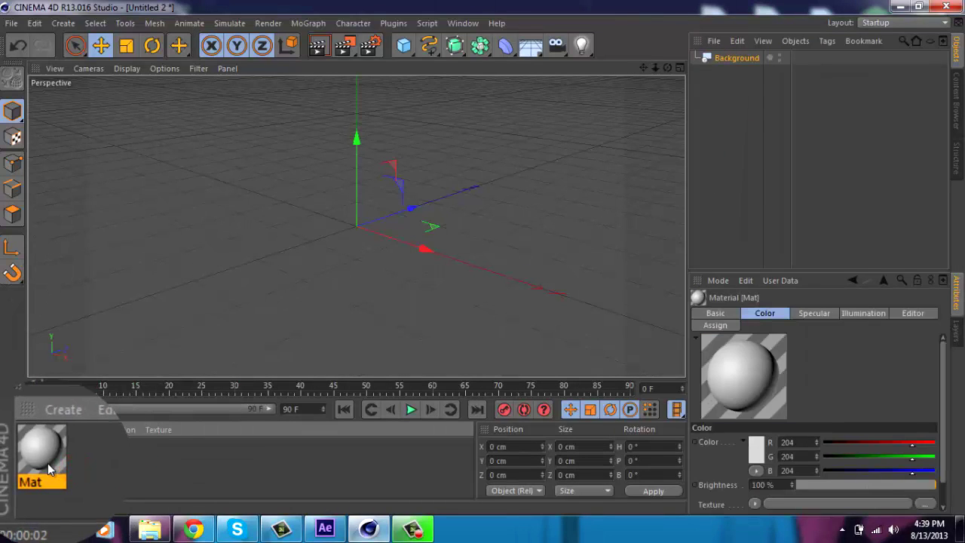
{"action": "double_click", "coordinate": [47, 463]}
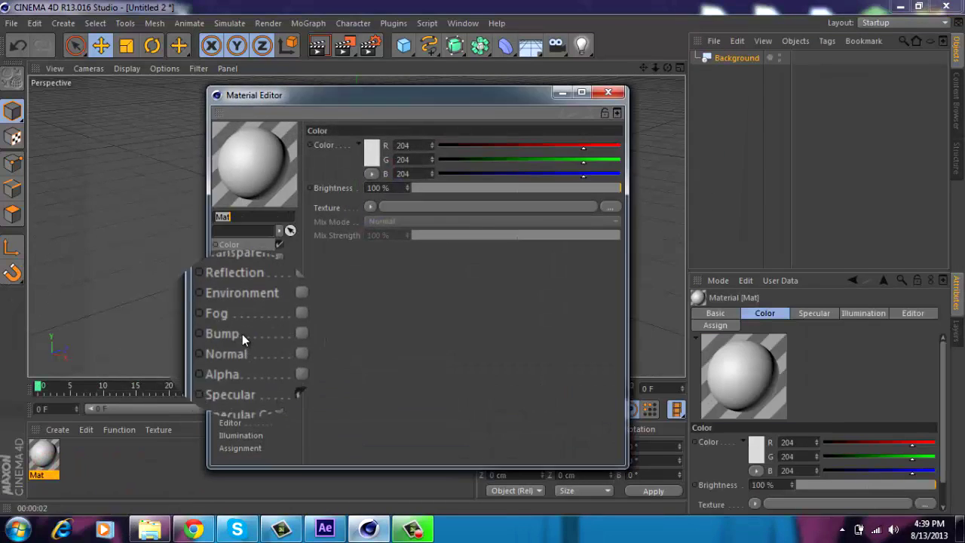
{"action": "left_click", "coordinate": [251, 373]}
{"action": "left_click", "coordinate": [277, 371]}
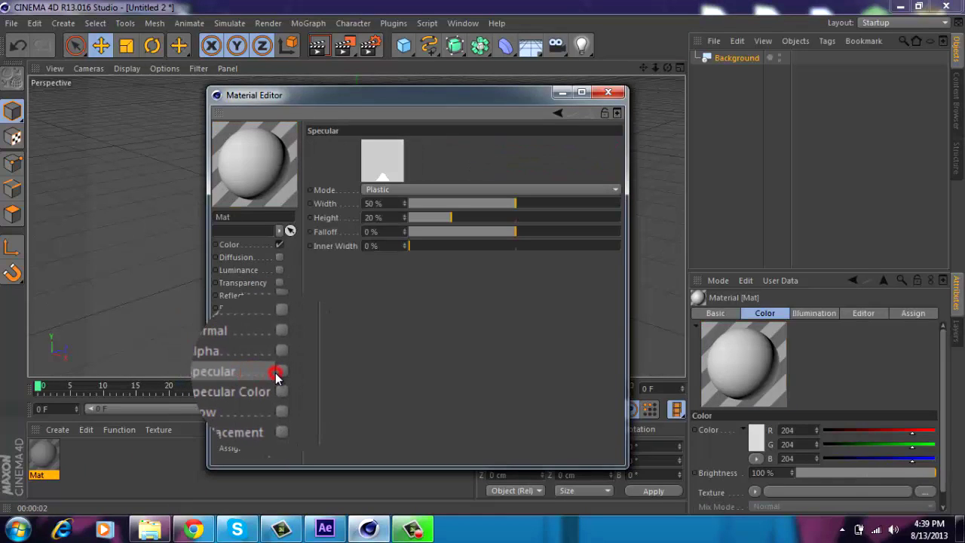
{"action": "left_click", "coordinate": [259, 245]}
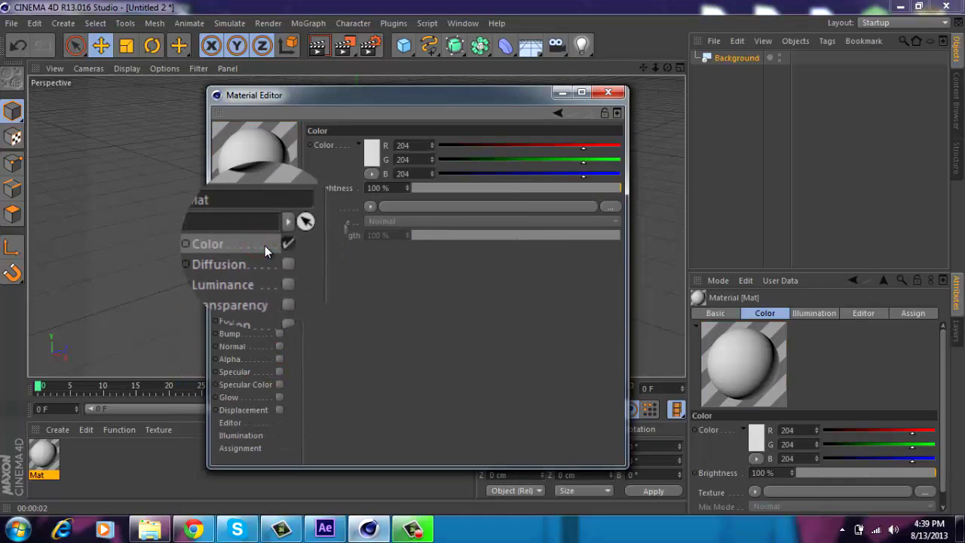
Load an image for Mat's colour texture, picking MVI_6283_00000.jpg from Desktop > Tits 2.
{"action": "left_click", "coordinate": [371, 205]}
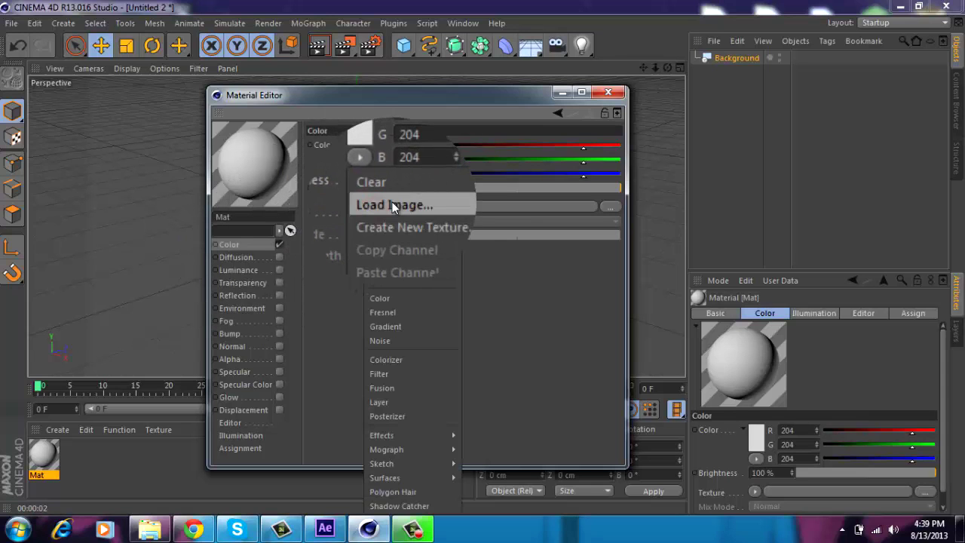
{"action": "left_click", "coordinate": [393, 206]}
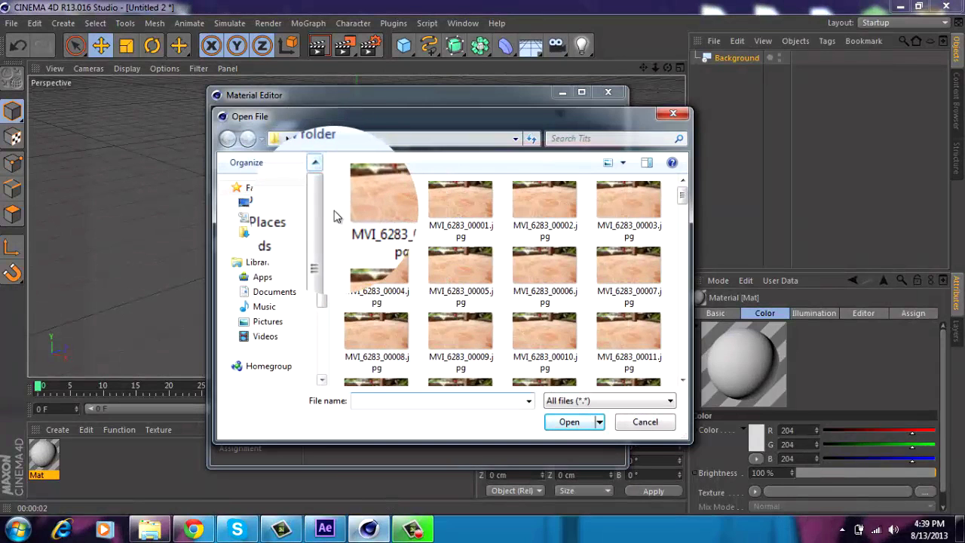
{"action": "left_click", "coordinate": [287, 139]}
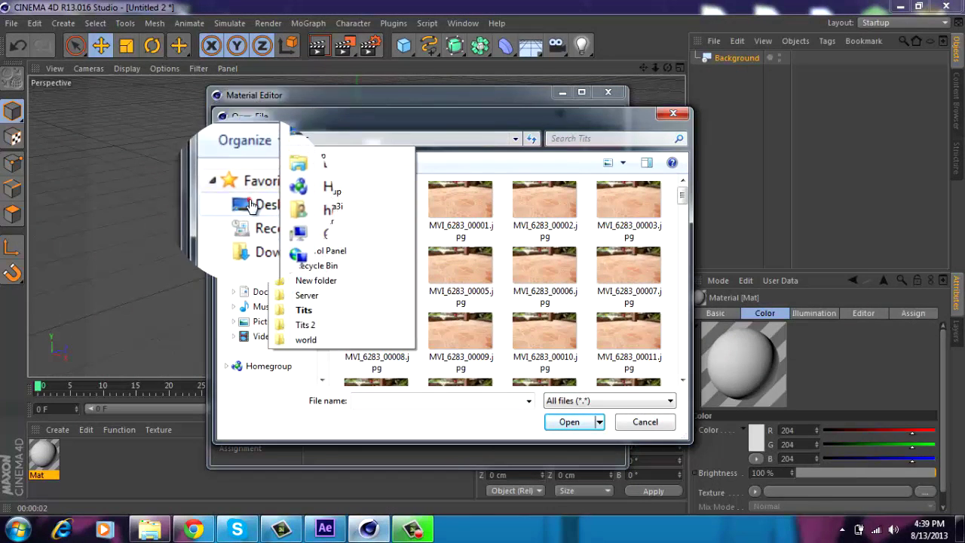
{"action": "left_click", "coordinate": [251, 199]}
{"action": "left_click", "coordinate": [379, 284]}
{"action": "scroll", "coordinate": [408, 345], "scroll_direction": "down", "scroll_amount": 3}
{"action": "scroll", "coordinate": [408, 345], "scroll_direction": "up", "scroll_amount": 1}
{"action": "double_click", "coordinate": [386, 283]}
{"action": "left_click", "coordinate": [386, 213]}
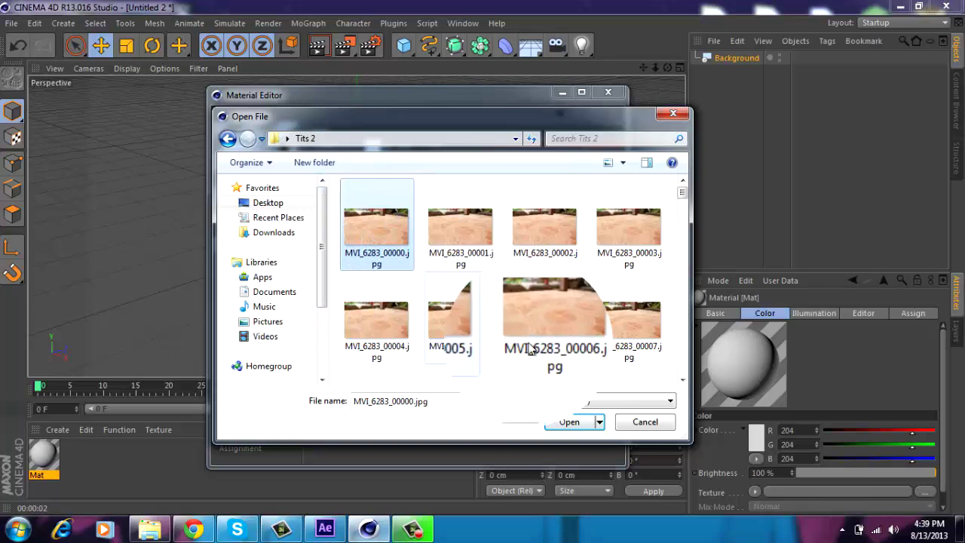
{"action": "left_click", "coordinate": [542, 324]}
{"action": "left_click", "coordinate": [366, 238]}
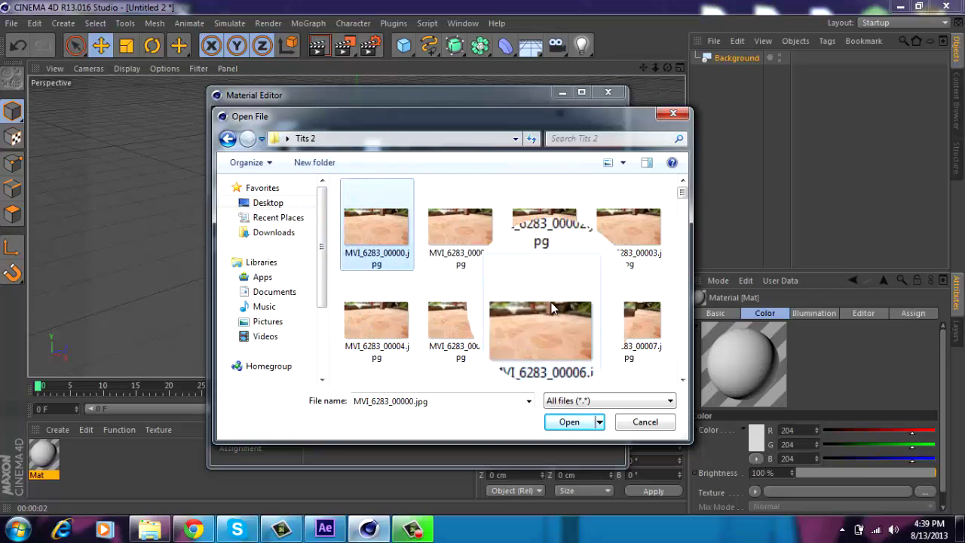
Load MVI_6283_00000.jpg without copying it, and calculate its animation as frames 0–121 at 30 fps.
{"action": "left_click", "coordinate": [572, 420]}
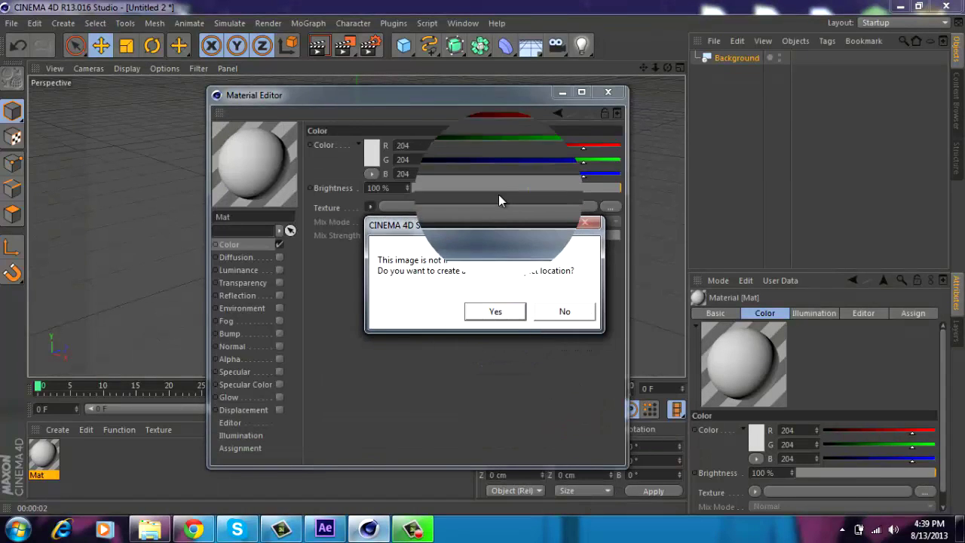
{"action": "left_click_drag", "start_coordinate": [496, 221], "coordinate": [532, 224]}
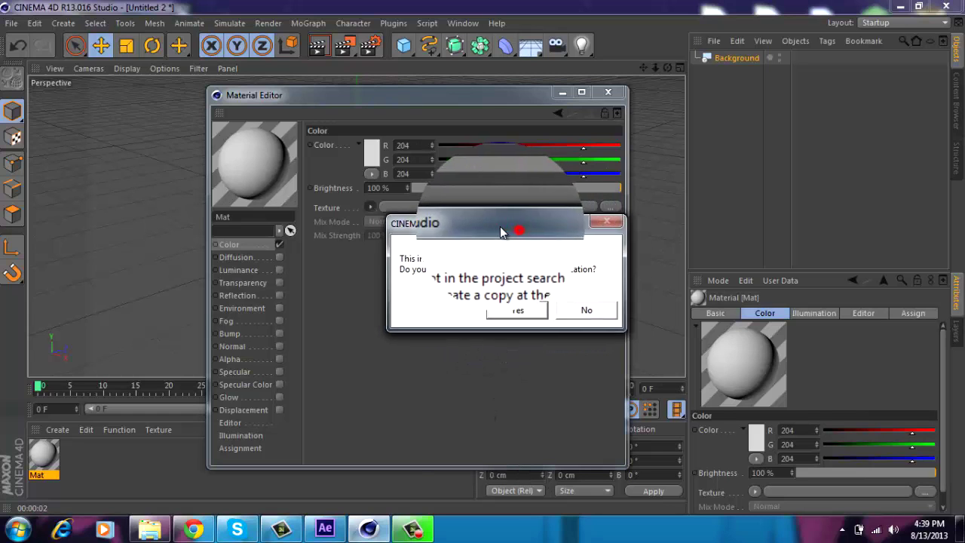
{"action": "left_click_drag", "start_coordinate": [494, 232], "coordinate": [494, 261]}
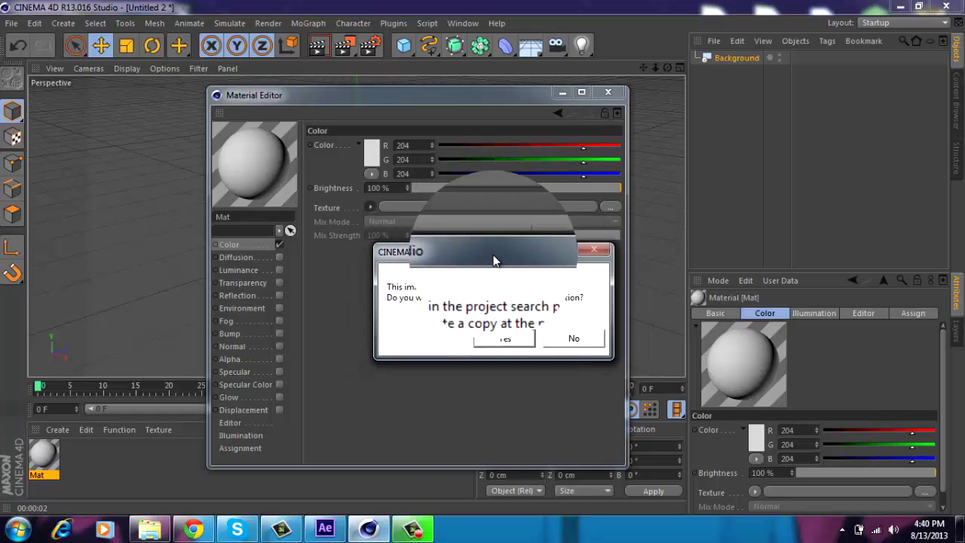
{"action": "left_click", "coordinate": [583, 342]}
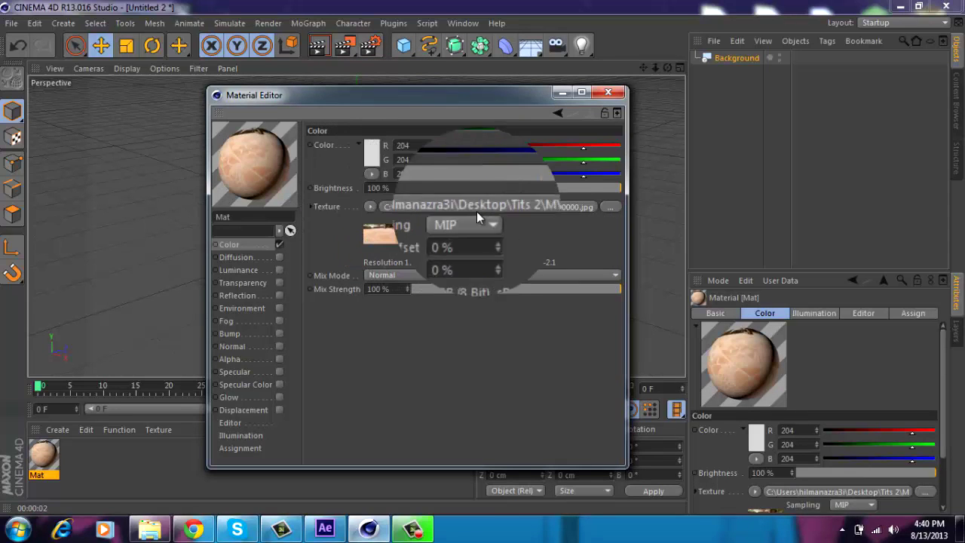
{"action": "left_click", "coordinate": [415, 207]}
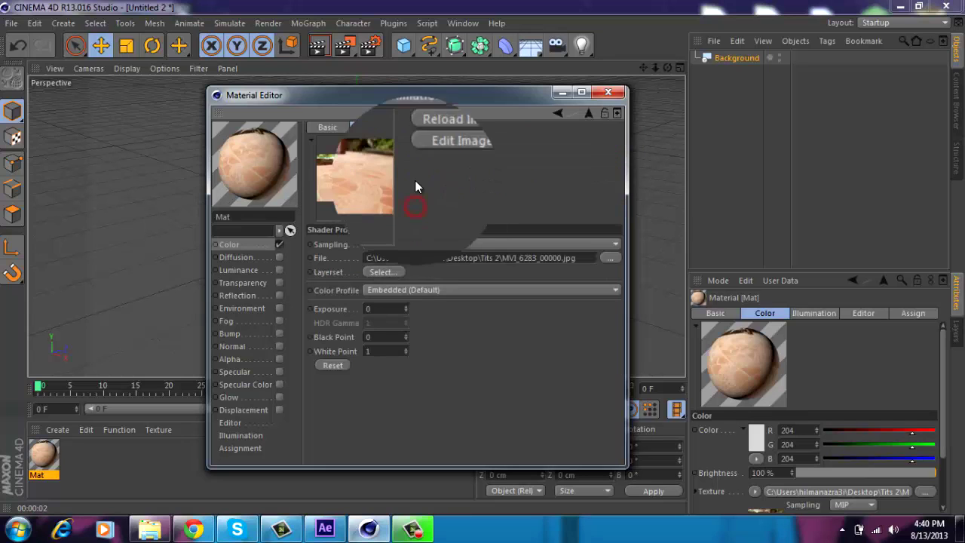
{"action": "left_click", "coordinate": [420, 129]}
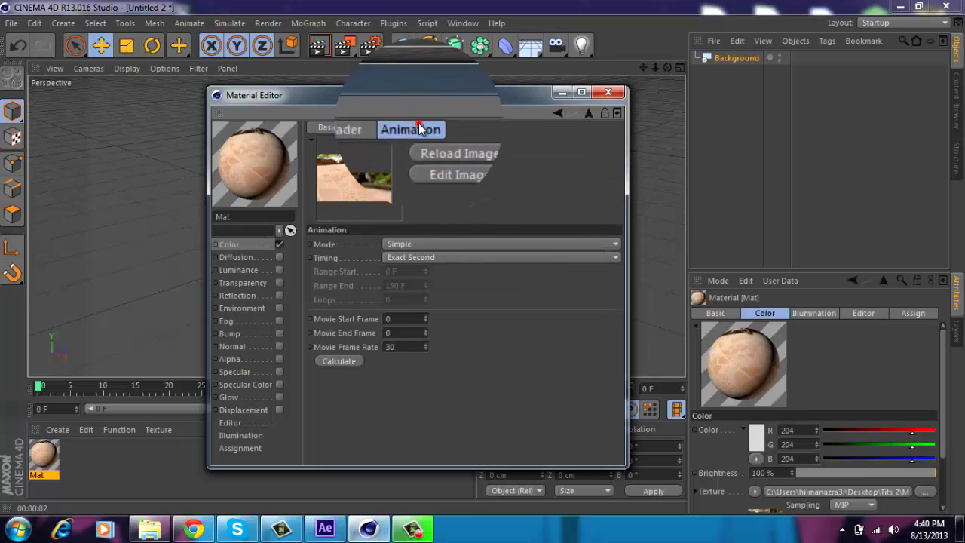
{"action": "left_click", "coordinate": [339, 361]}
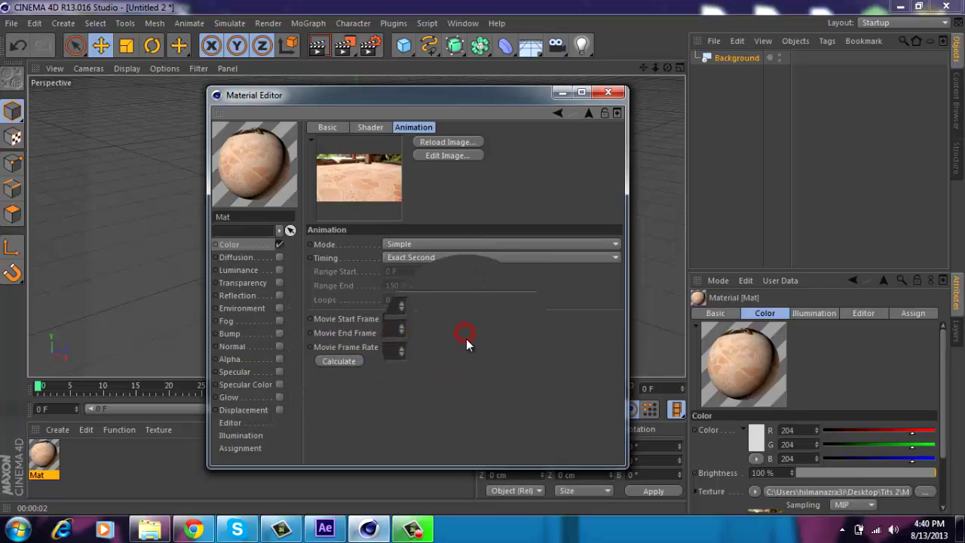
{"action": "left_click", "coordinate": [523, 244]}
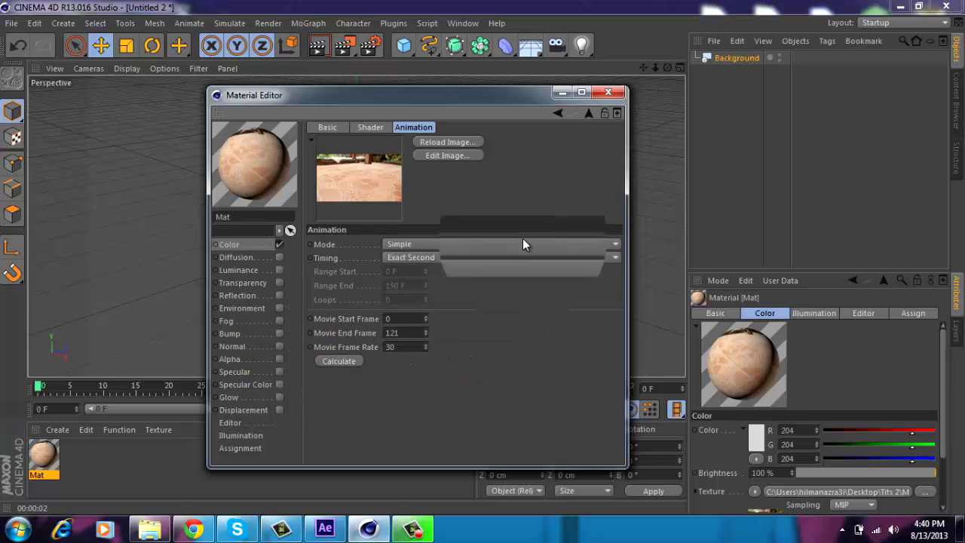
Apply Mat to the Background object and recheck the texture's animation settings.
{"action": "left_click", "coordinate": [608, 92]}
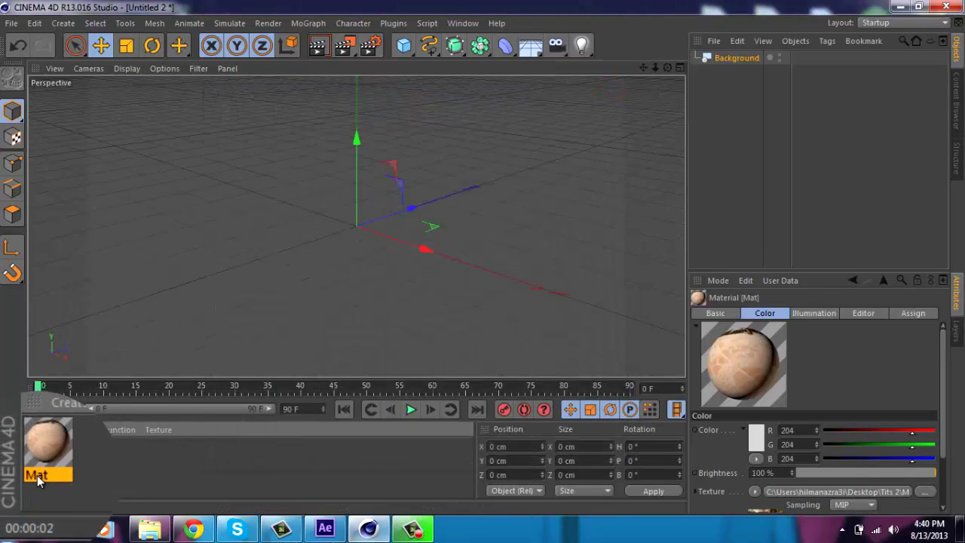
{"action": "left_click_drag", "start_coordinate": [868, 77], "coordinate": [739, 59]}
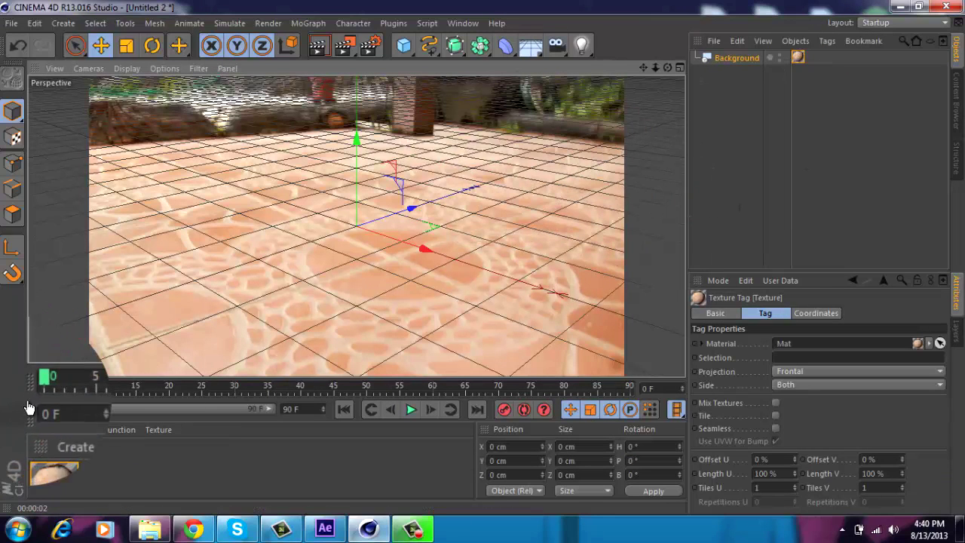
{"action": "left_click_drag", "start_coordinate": [38, 388], "coordinate": [8, 415]}
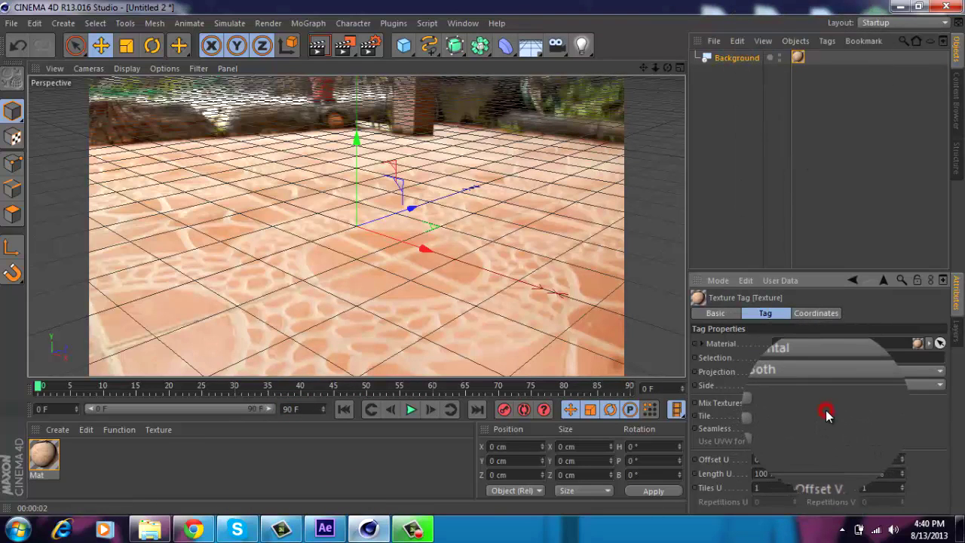
{"action": "double_click", "coordinate": [43, 454]}
{"action": "left_click", "coordinate": [485, 205]}
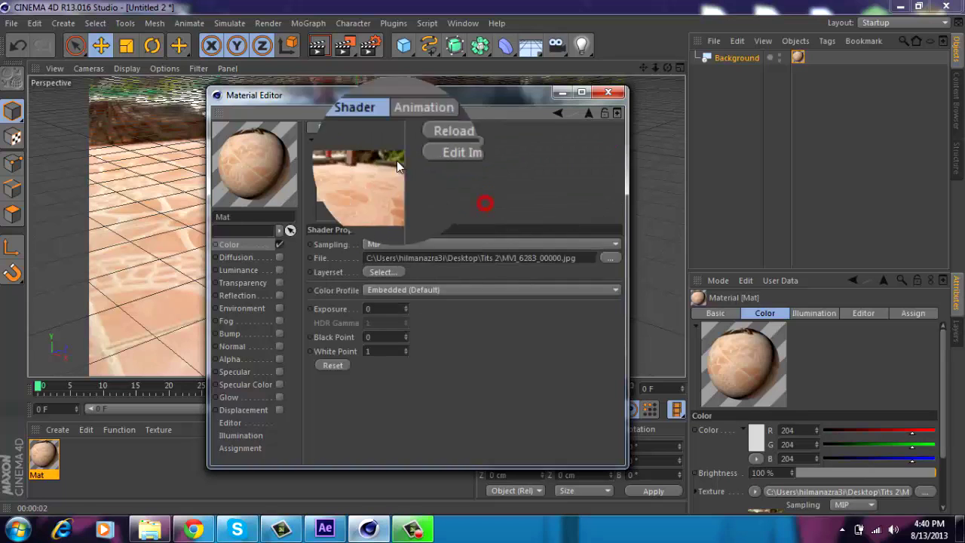
{"action": "left_click", "coordinate": [413, 127]}
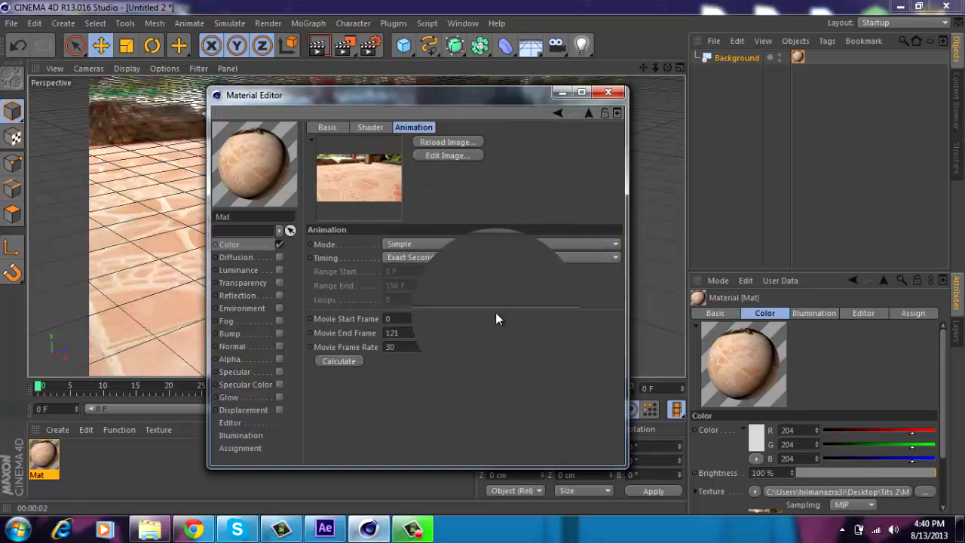
{"action": "left_click", "coordinate": [608, 93]}
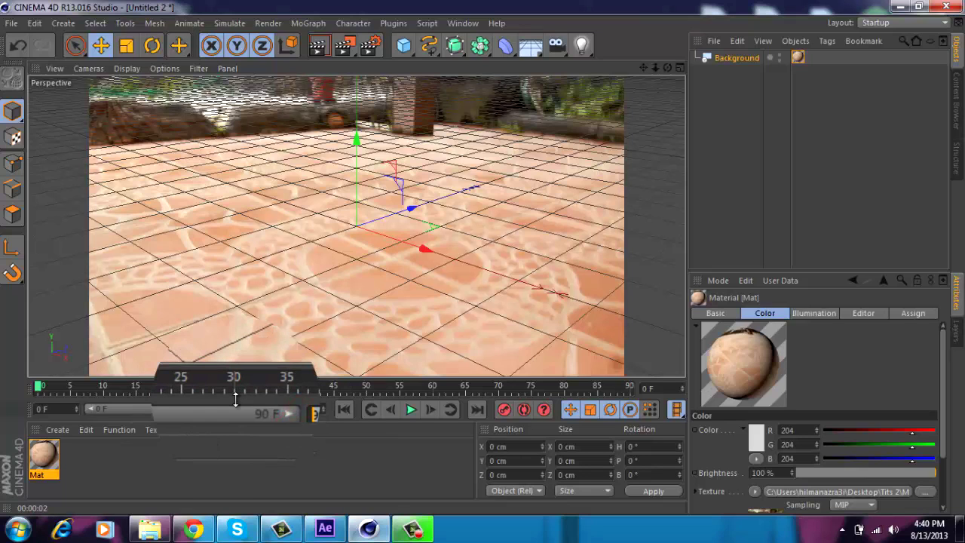
Extend the timeline range end to 121 F and preview the footage.
{"action": "left_click", "coordinate": [214, 445]}
{"action": "left_click", "coordinate": [224, 409]}
{"action": "left_click_drag", "start_coordinate": [224, 410], "coordinate": [284, 416]}
{"action": "mouse_move", "coordinate": [39, 386]}
{"action": "left_mouse_down"}
{"action": "mouse_move", "coordinate": [641, 375]}
{"action": "mouse_move", "coordinate": [39, 386]}
{"action": "left_mouse_up"}
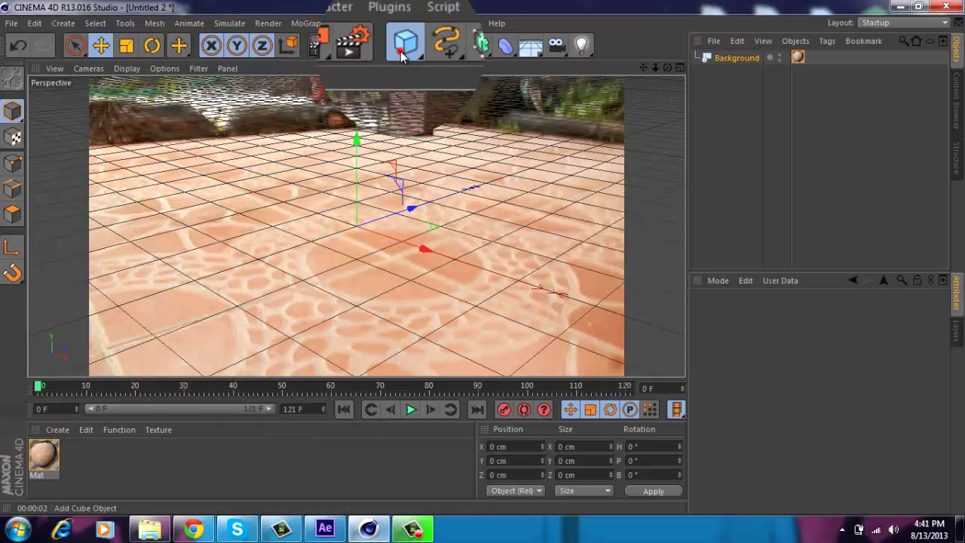
Add a 400 cm Plane and a Cube scaled to 93.4 cm, raised onto the plane.
{"action": "left_click_drag", "start_coordinate": [403, 45], "coordinate": [528, 86]}
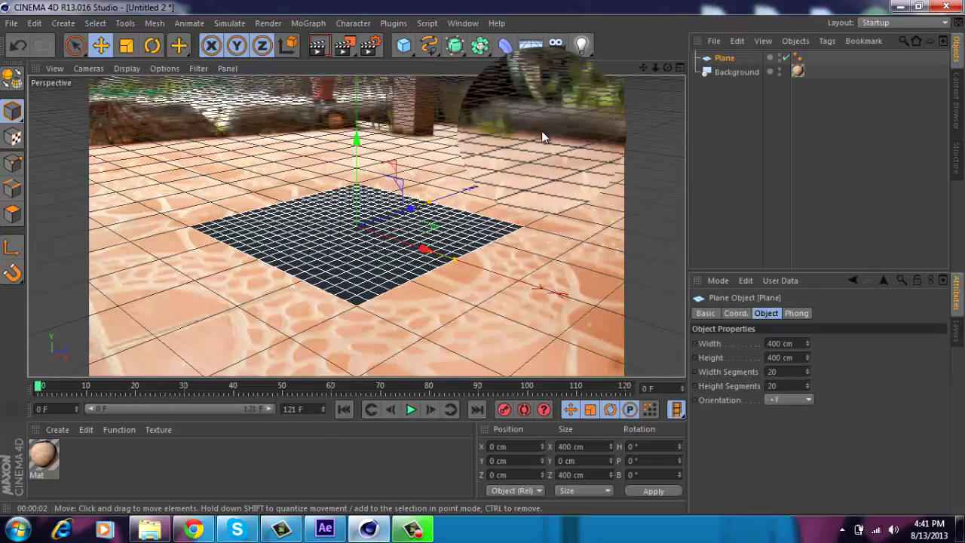
{"action": "left_click_drag", "start_coordinate": [404, 46], "coordinate": [546, 65]}
{"action": "key", "text": "t"}
{"action": "left_click_drag", "start_coordinate": [386, 185], "coordinate": [261, 274]}
{"action": "key", "text": "e"}
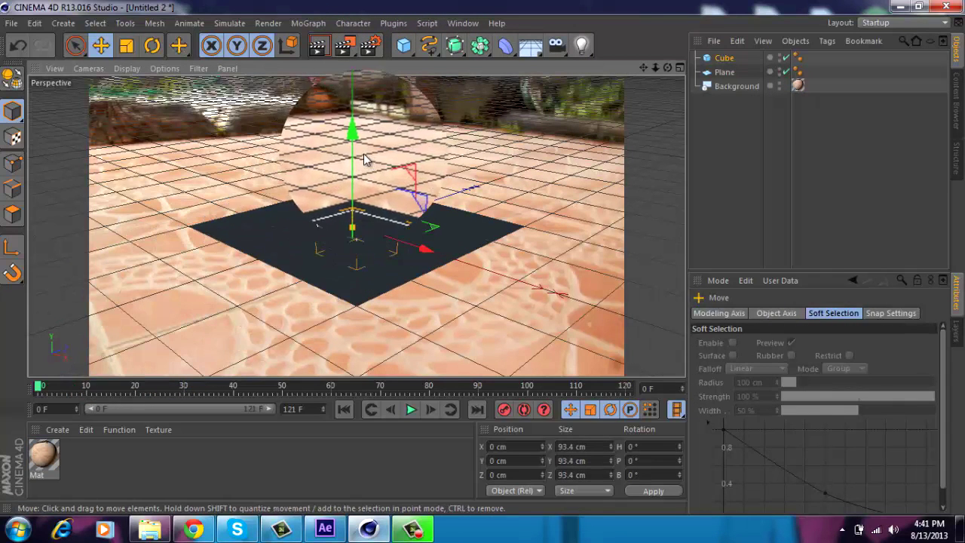
{"action": "left_click_drag", "start_coordinate": [362, 153], "coordinate": [367, 135]}
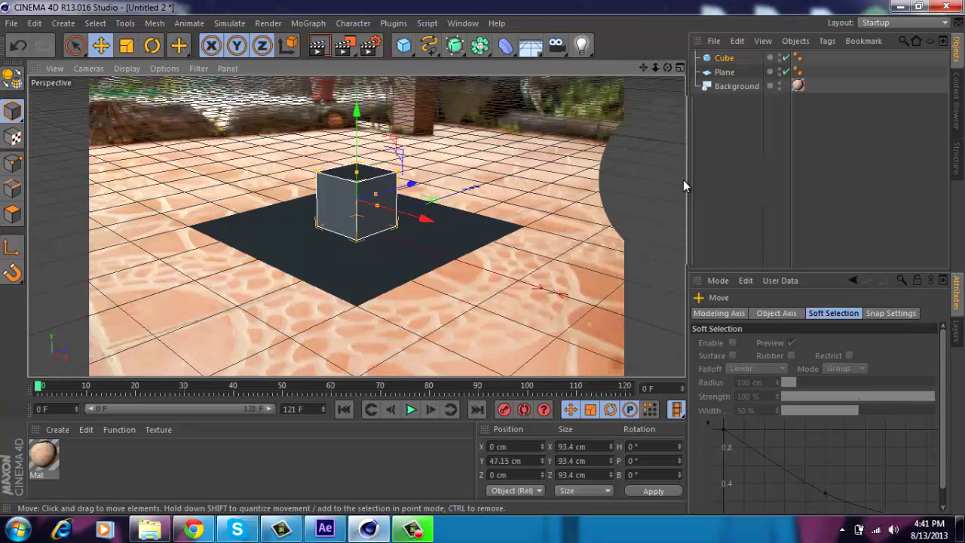
Deselect the cube and select the Plane to adjust it.
{"action": "left_click", "coordinate": [734, 184]}
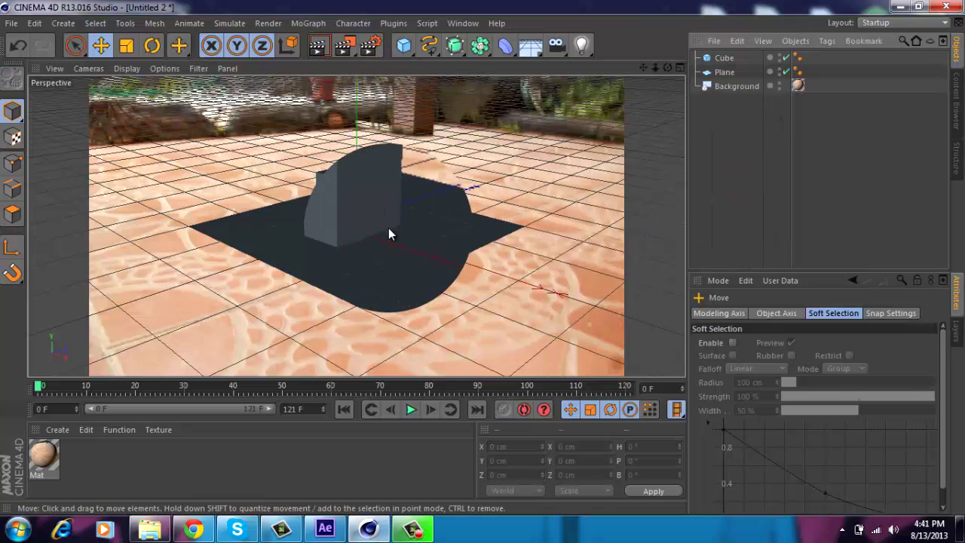
{"action": "left_click", "coordinate": [389, 234]}
{"action": "left_click_drag", "start_coordinate": [498, 243], "coordinate": [442, 297]}
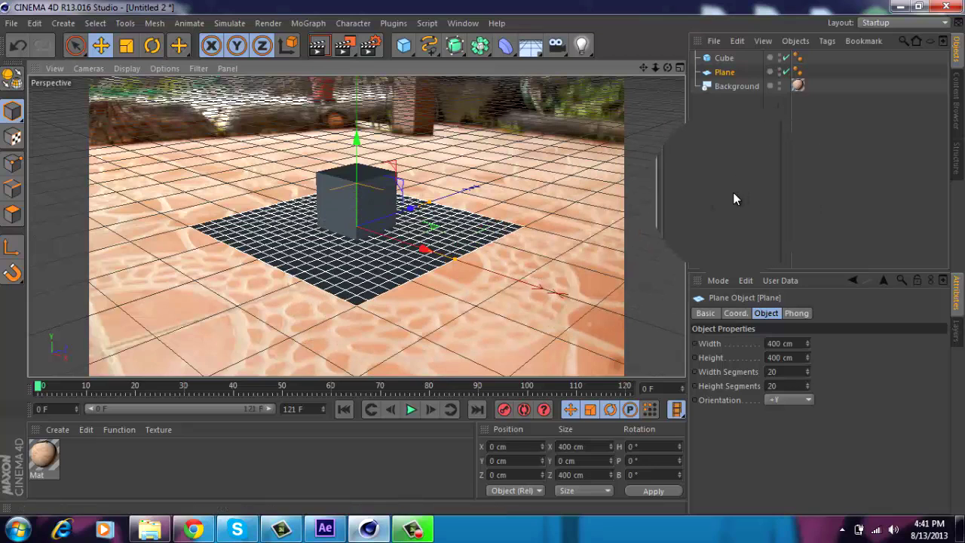
Apply the Mat material to the plane with Frontal projection.
{"action": "left_click_drag", "start_coordinate": [43, 455], "coordinate": [348, 276]}
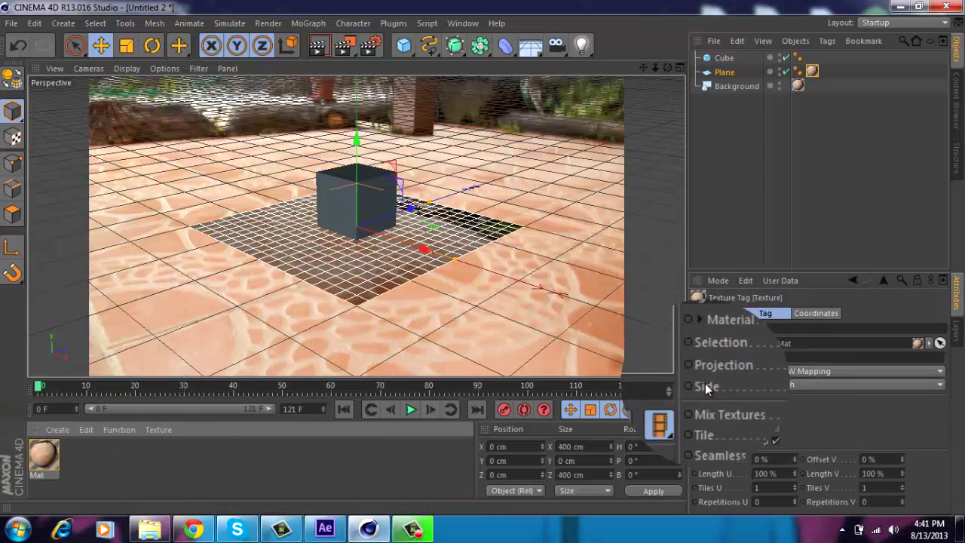
{"action": "left_click", "coordinate": [788, 377]}
{"action": "left_click", "coordinate": [778, 442]}
{"action": "left_click", "coordinate": [754, 220]}
Add a Compositing tag with Self Shadowing off and Compositing Background on, then render the view.
{"action": "right_click", "coordinate": [725, 72]}
{"action": "mouse_move", "coordinate": [773, 22]}
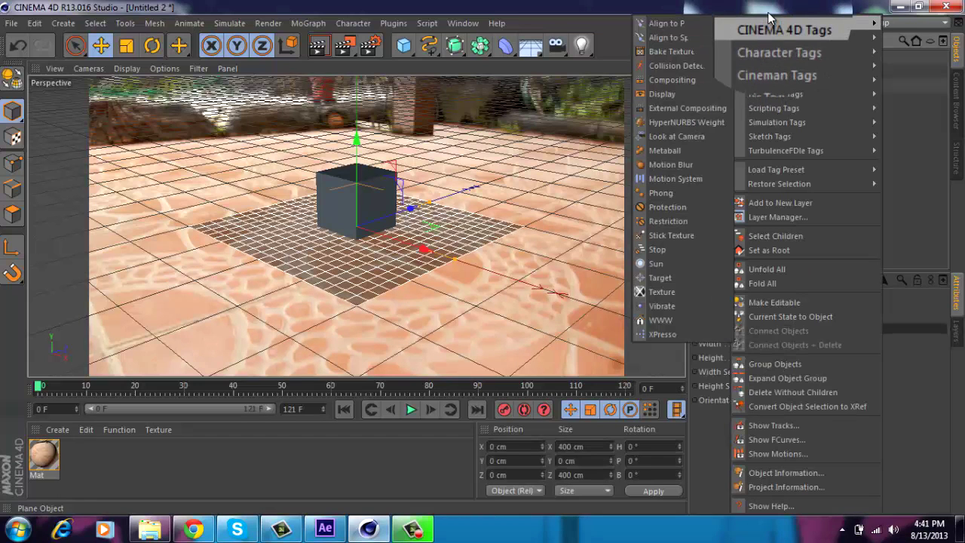
{"action": "left_click", "coordinate": [673, 80]}
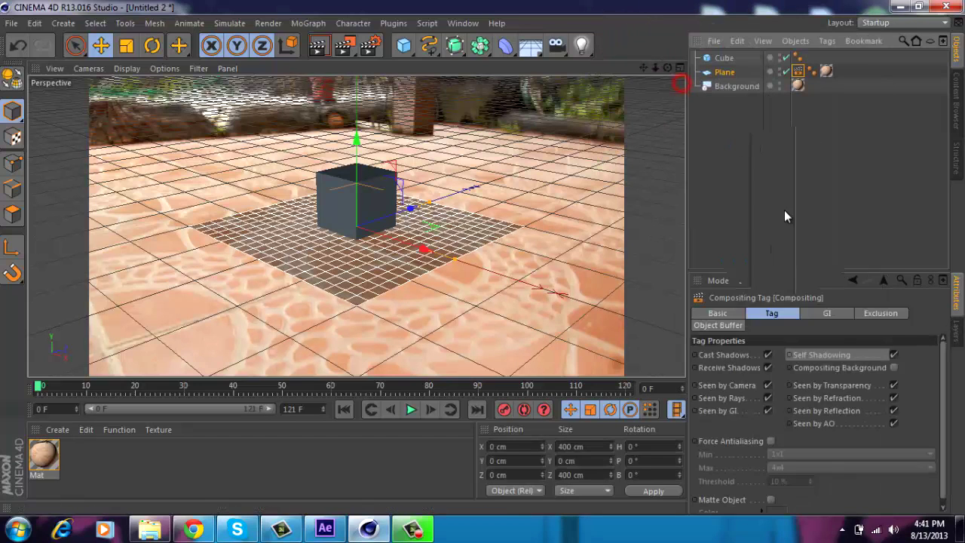
{"action": "left_click", "coordinate": [894, 358]}
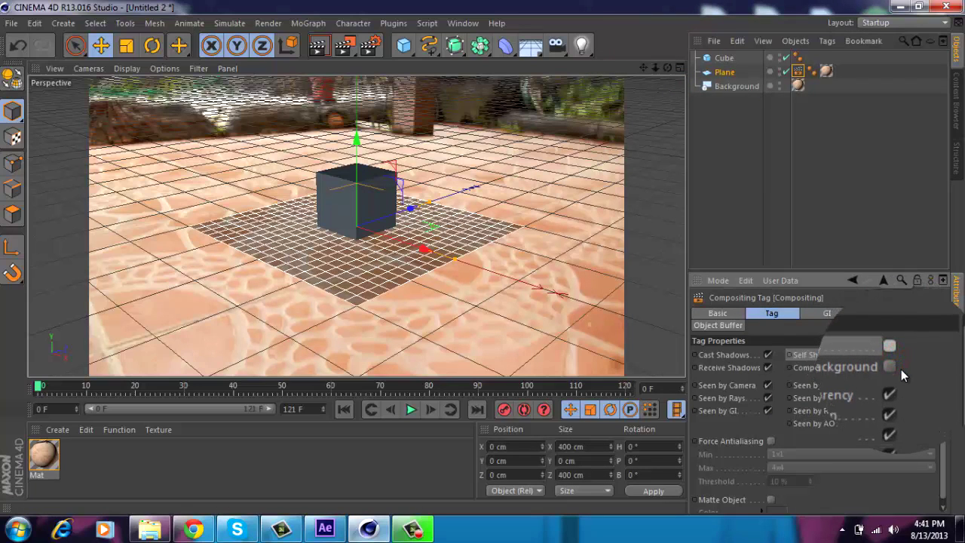
{"action": "left_click", "coordinate": [892, 368]}
{"action": "left_click", "coordinate": [795, 212]}
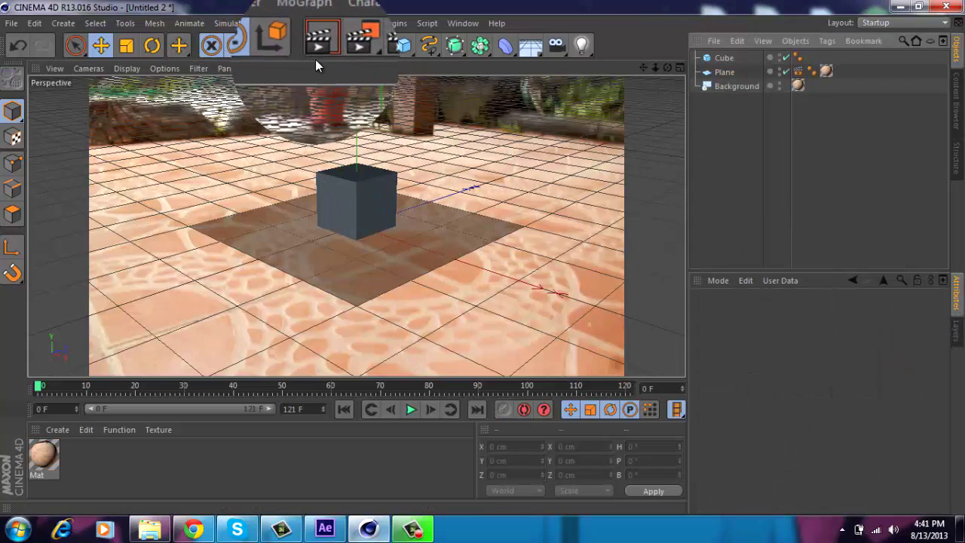
{"action": "left_click", "coordinate": [318, 50]}
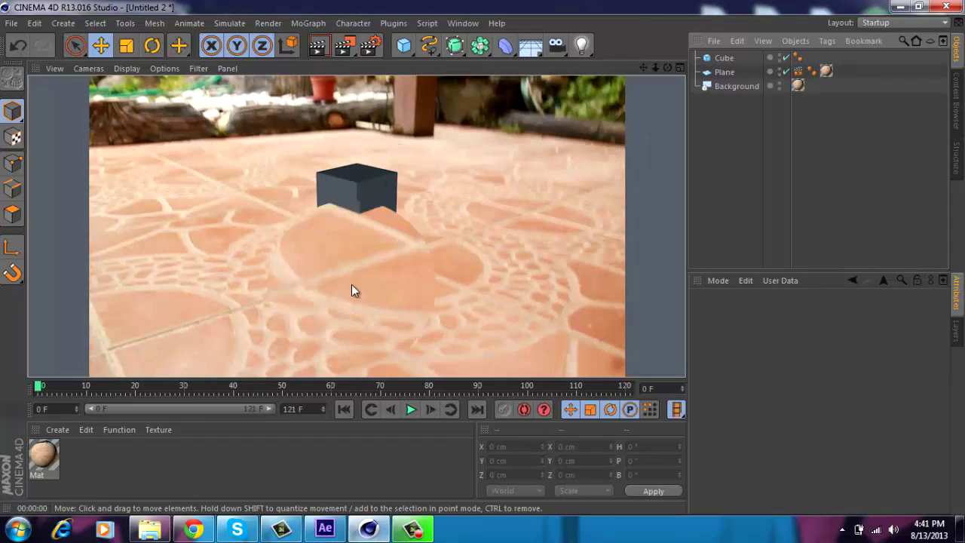
Add a light, move it back in depth and raise it to about 360 cm, then render to check.
{"action": "left_click", "coordinate": [756, 183]}
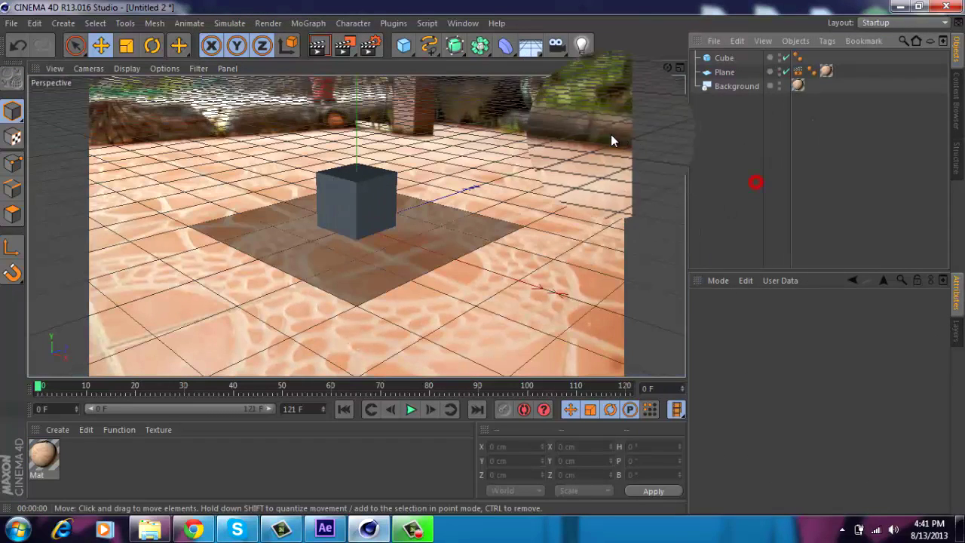
{"action": "left_click", "coordinate": [581, 47]}
{"action": "left_click", "coordinate": [646, 67]}
{"action": "left_click_drag", "start_coordinate": [376, 231], "coordinate": [151, 334]}
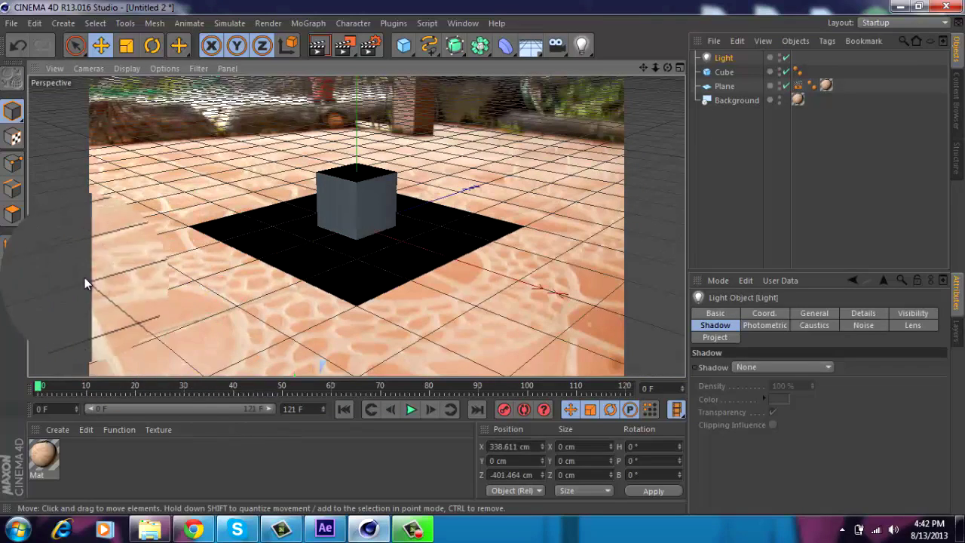
{"action": "scroll", "coordinate": [355, 241], "scroll_direction": "down", "scroll_amount": 3}
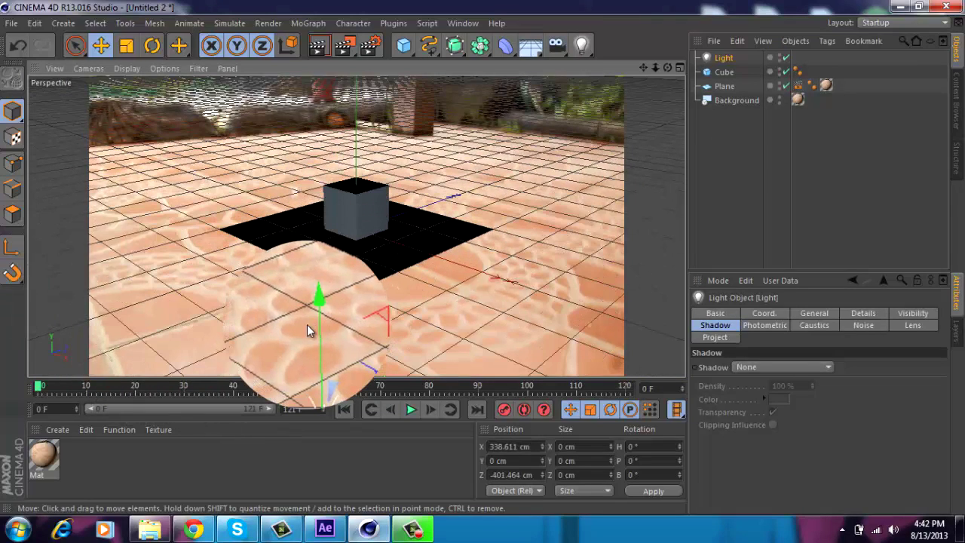
{"action": "left_click_drag", "start_coordinate": [315, 318], "coordinate": [482, 258]}
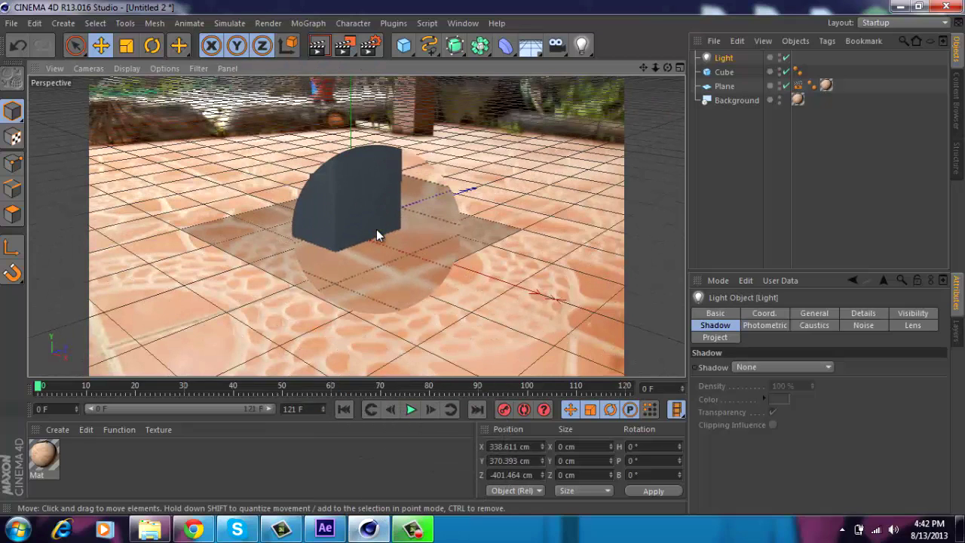
{"action": "left_click", "coordinate": [312, 49]}
Set the light's shadow type to Shadow Maps (Soft).
{"action": "left_click", "coordinate": [781, 171]}
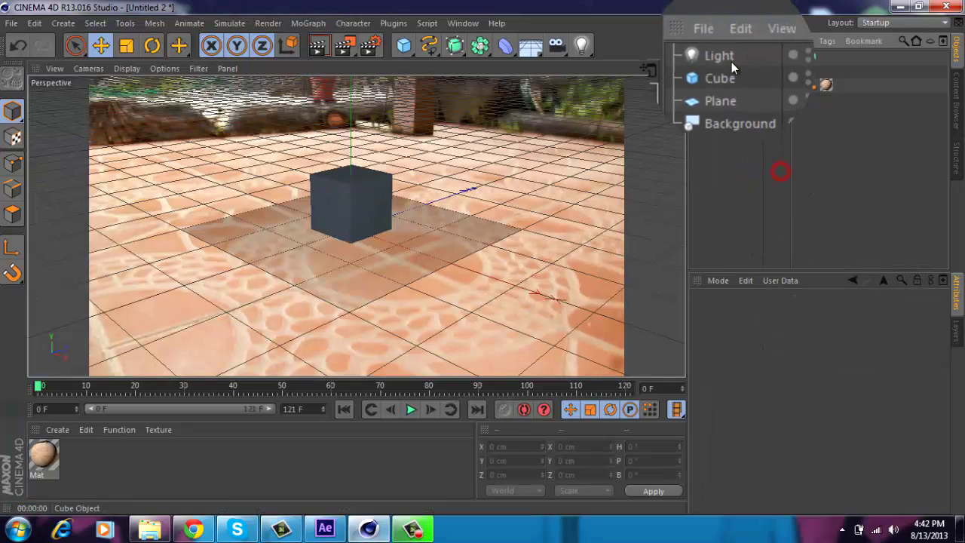
{"action": "left_click", "coordinate": [729, 59]}
{"action": "left_click", "coordinate": [717, 325]}
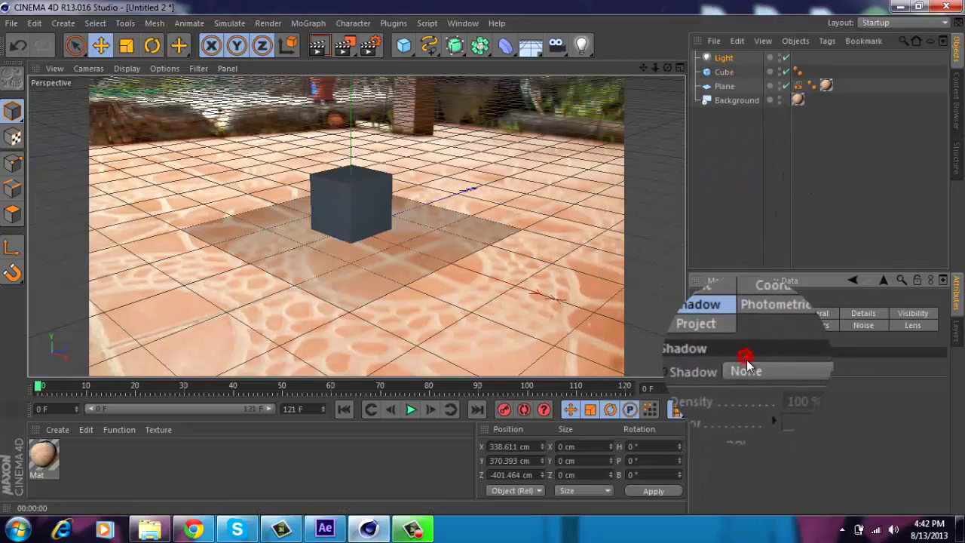
{"action": "left_click", "coordinate": [747, 368]}
{"action": "left_click", "coordinate": [753, 401]}
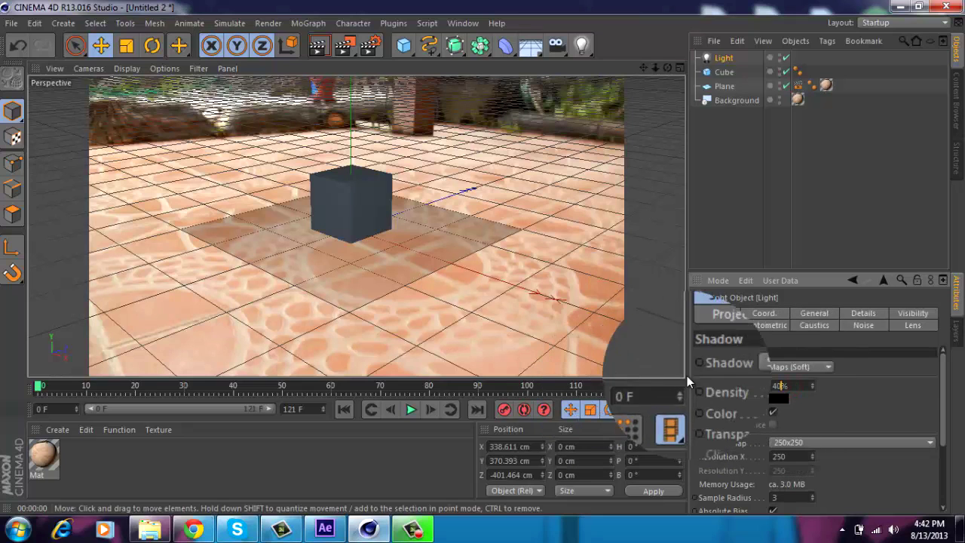
Add Ambient Occlusion and Global Illumination effects in the render settings.
{"action": "left_click", "coordinate": [371, 45]}
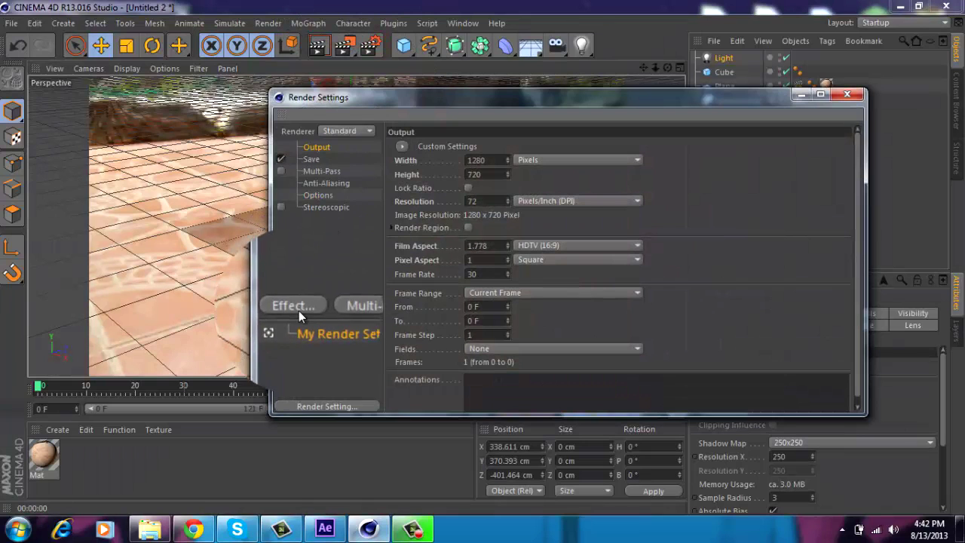
{"action": "left_click", "coordinate": [296, 307]}
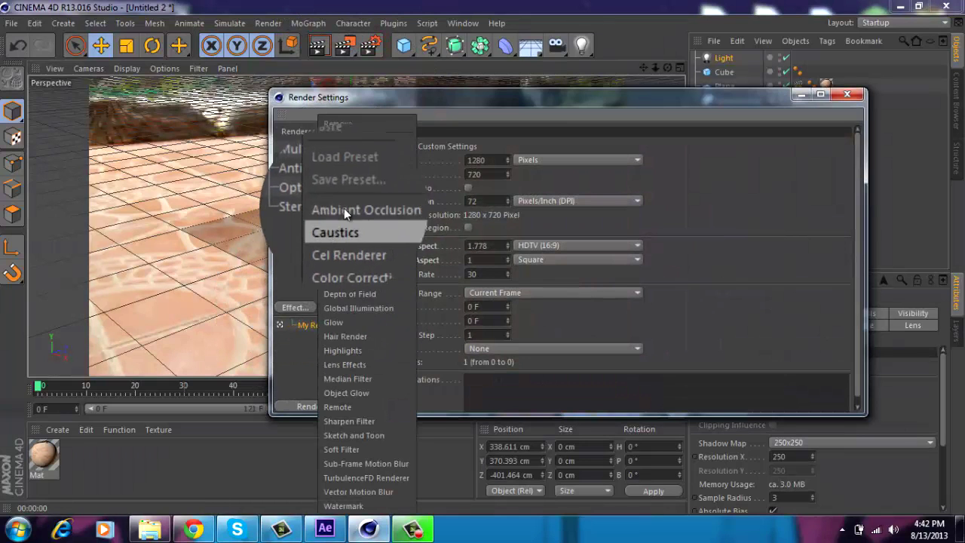
{"action": "left_click", "coordinate": [350, 211]}
{"action": "left_click", "coordinate": [295, 308]}
{"action": "left_click", "coordinate": [381, 312]}
Set anti-aliasing to Best and render a preview of the cube on the floor.
{"action": "left_click", "coordinate": [332, 183]}
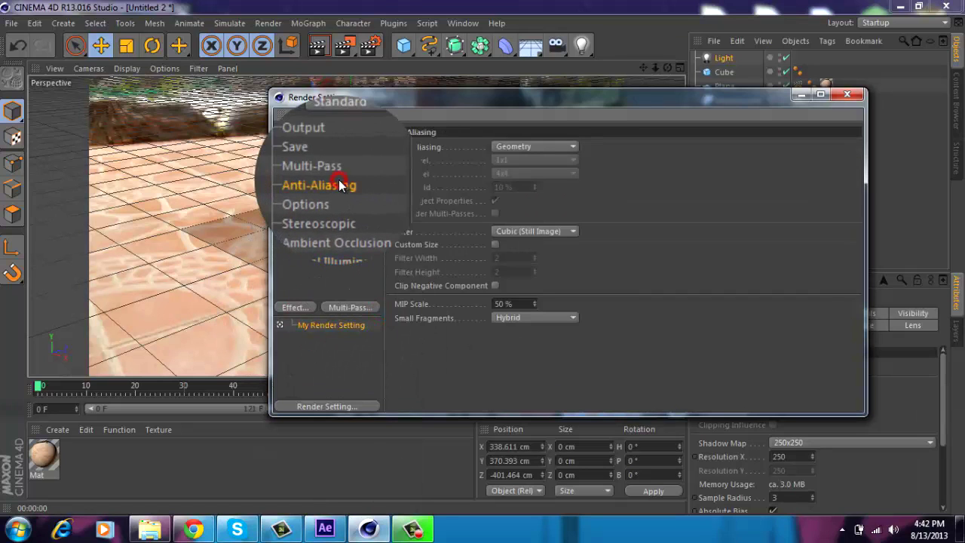
{"action": "left_click", "coordinate": [516, 148]}
{"action": "left_click", "coordinate": [517, 189]}
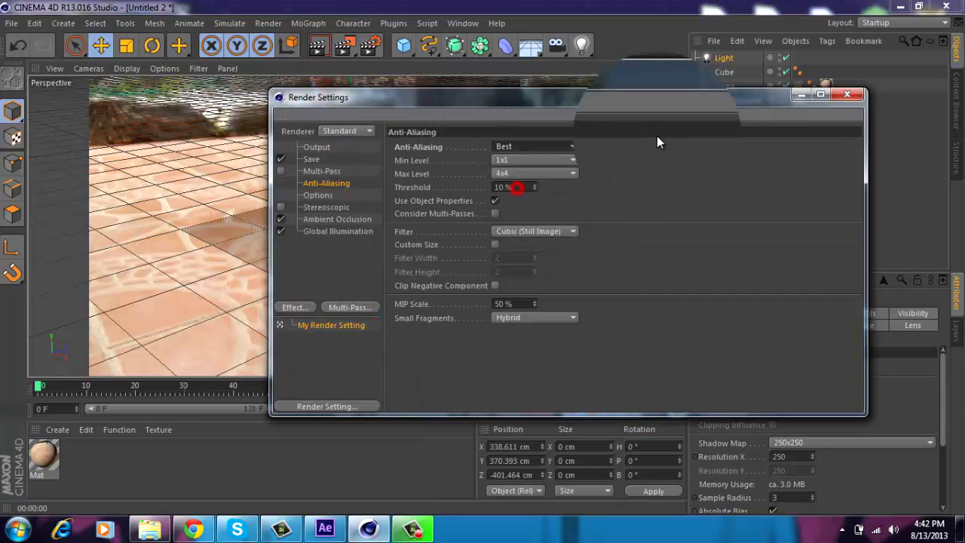
{"action": "left_click", "coordinate": [846, 94]}
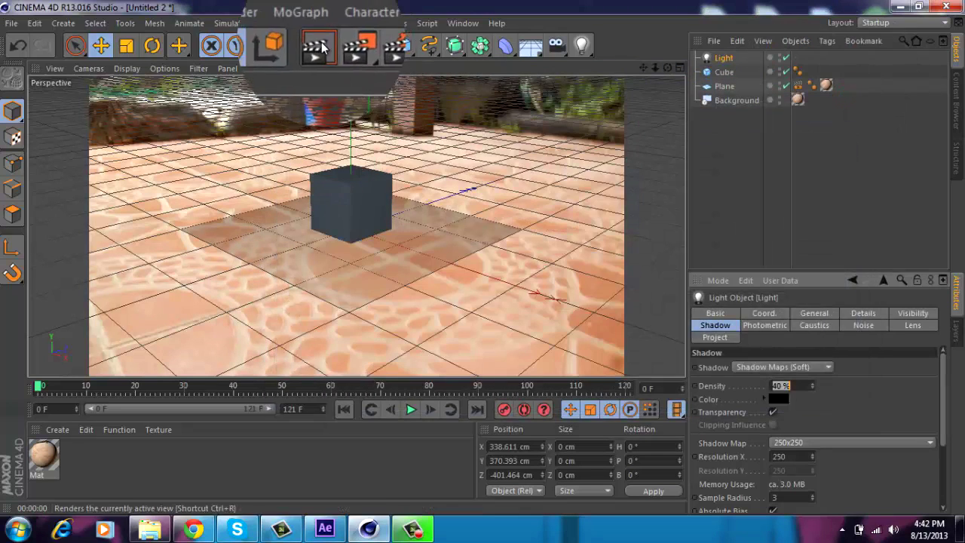
{"action": "left_click", "coordinate": [315, 44]}
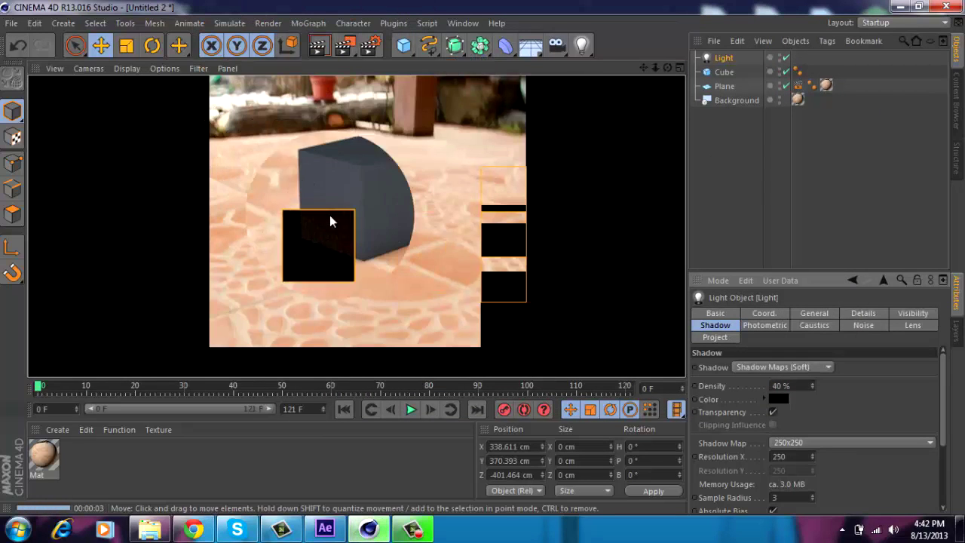
{"action": "left_click_drag", "start_coordinate": [316, 225], "coordinate": [349, 316], "text": "alt"}
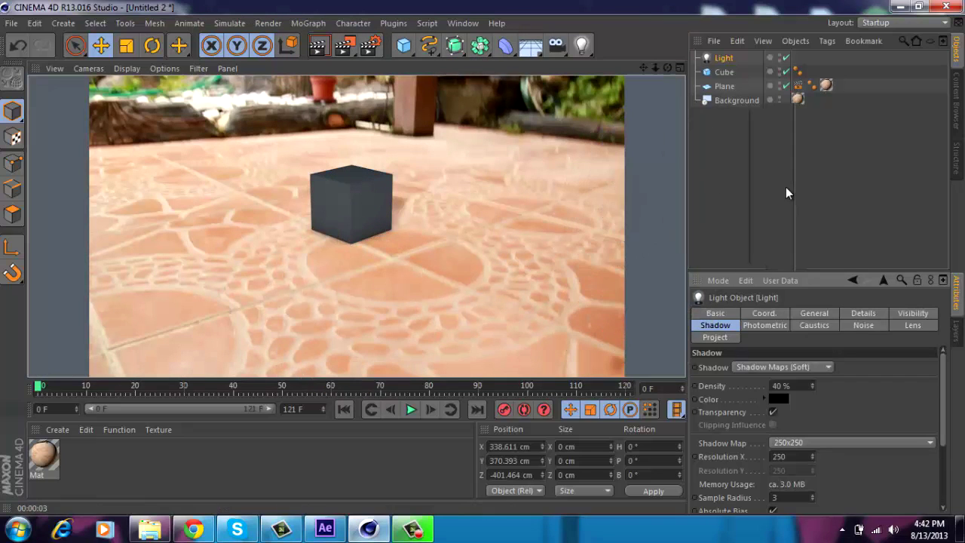
{"action": "key", "text": "ctrl+r"}
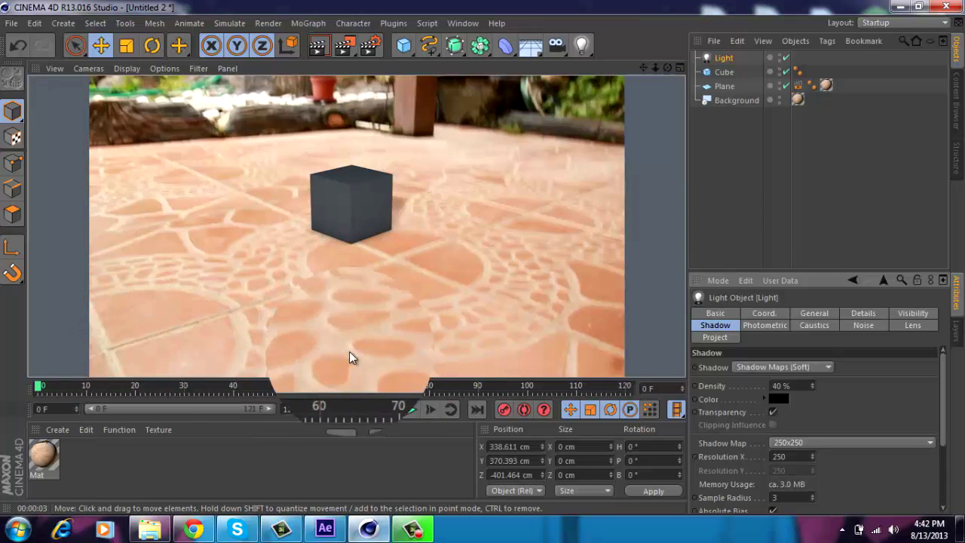
Set the Output frame range to All Frames (0 to 121 F) in the render settings.
{"action": "left_click", "coordinate": [374, 44]}
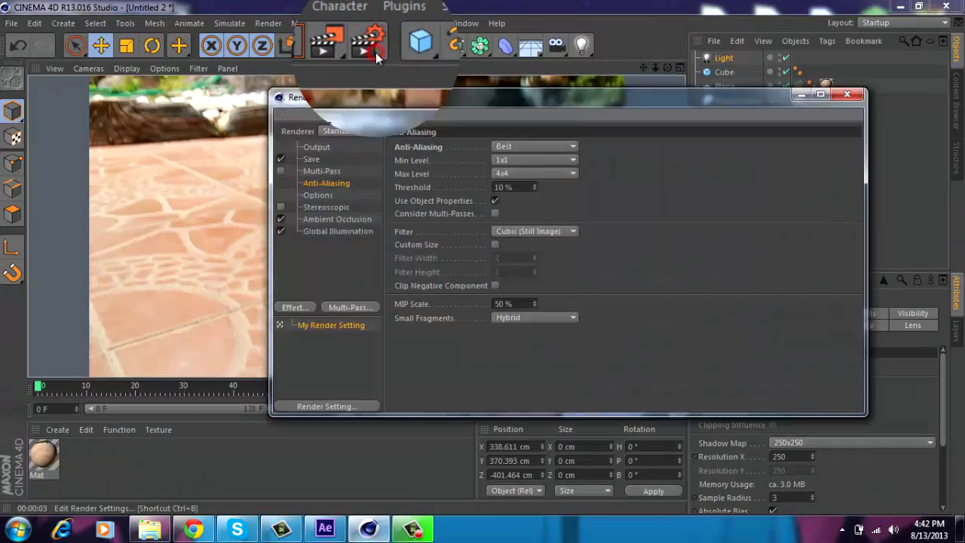
{"action": "left_click", "coordinate": [317, 147]}
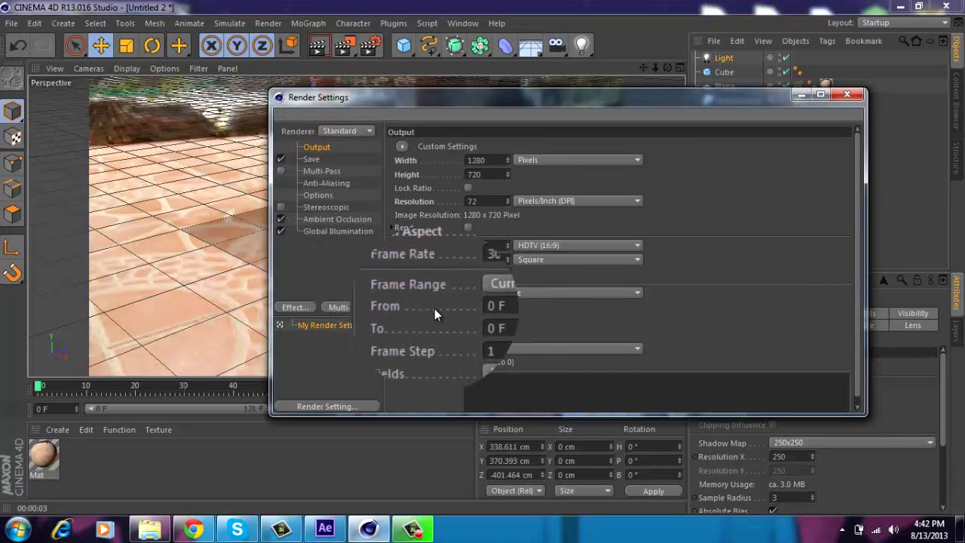
{"action": "left_click", "coordinate": [489, 294]}
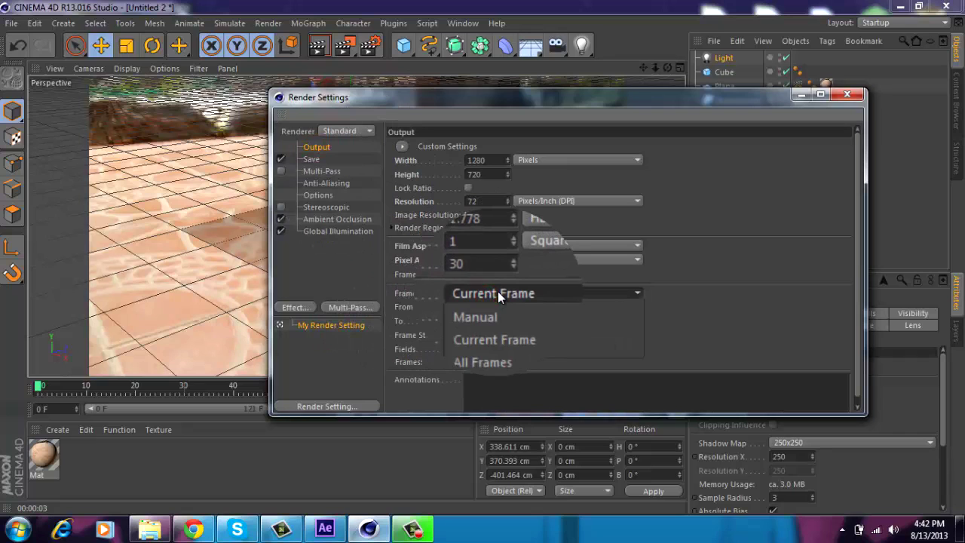
{"action": "left_click", "coordinate": [503, 338]}
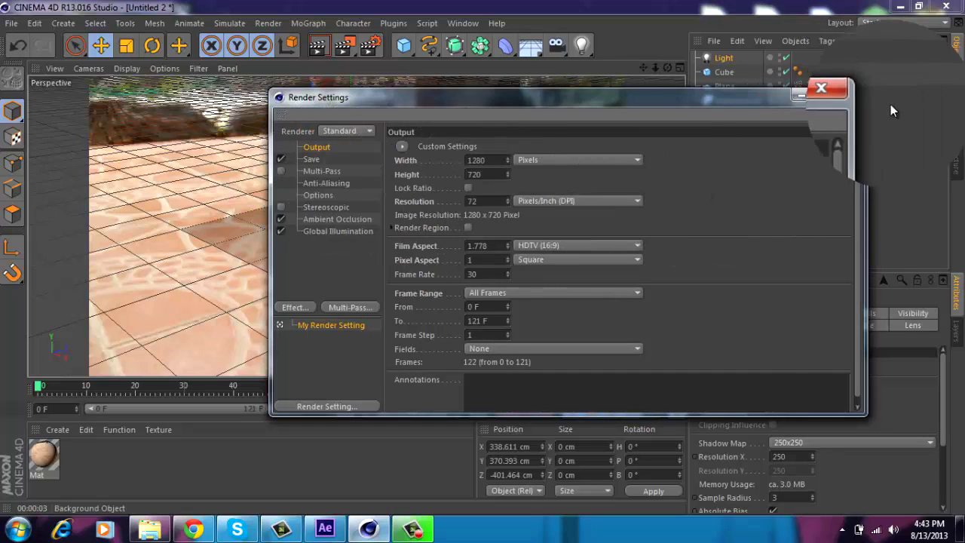
{"action": "left_click", "coordinate": [847, 96]}
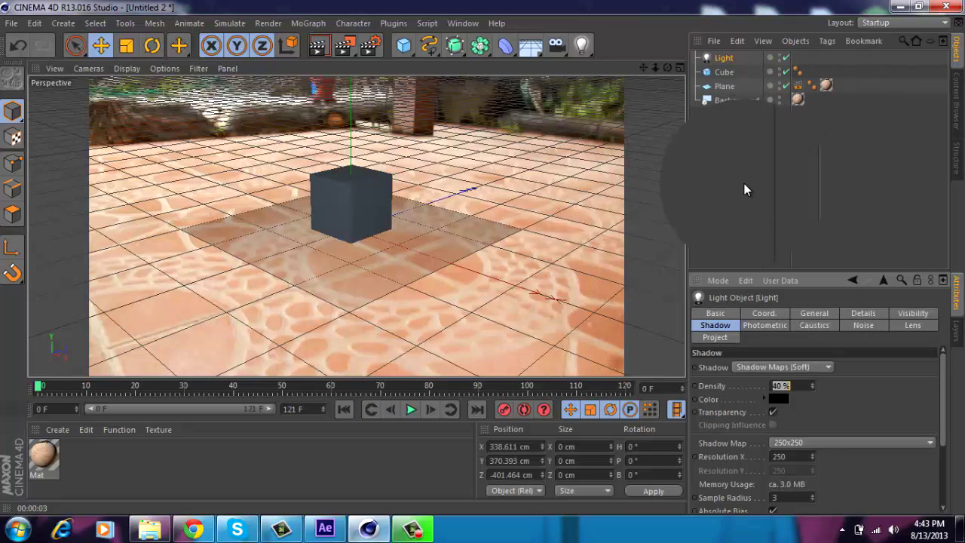